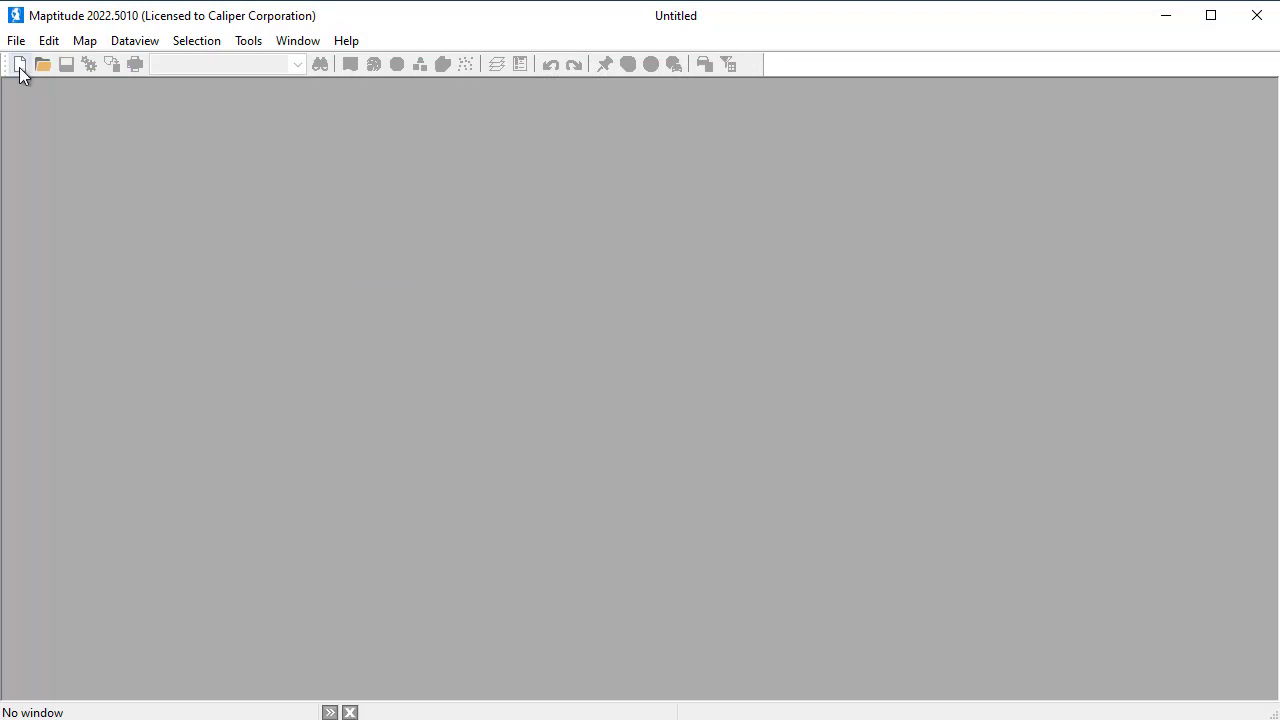
Start a new map of my data/table/spreadsheet from the Customers sheet of Company Data United Kingdom.xlsx
{"action": "left_click", "coordinate": [20, 65]}
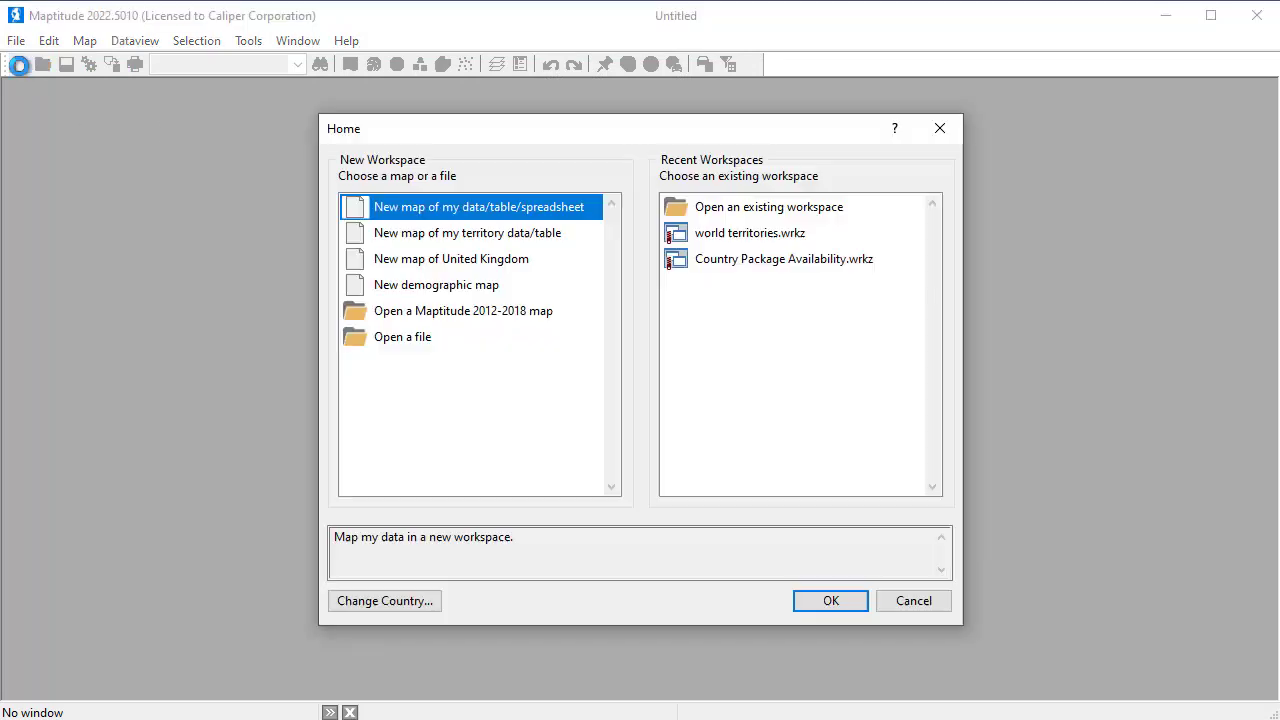
{"action": "left_click", "coordinate": [817, 606]}
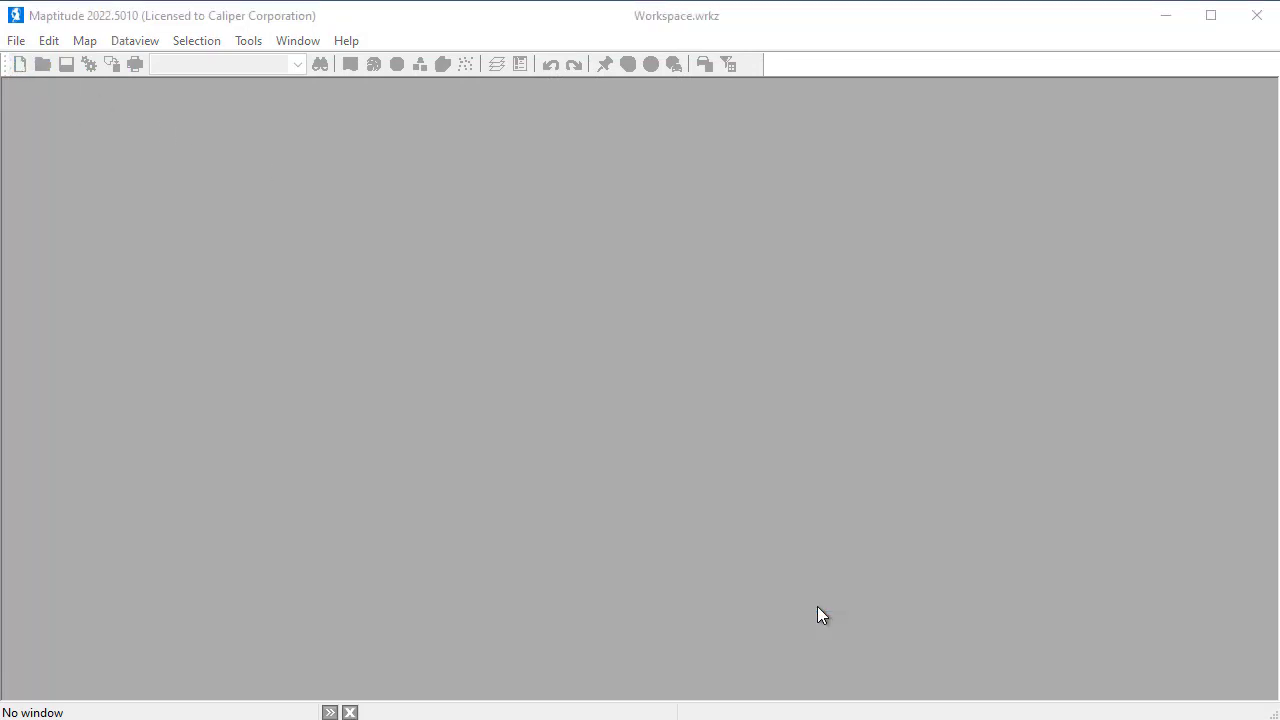
{"action": "left_click", "coordinate": [729, 333]}
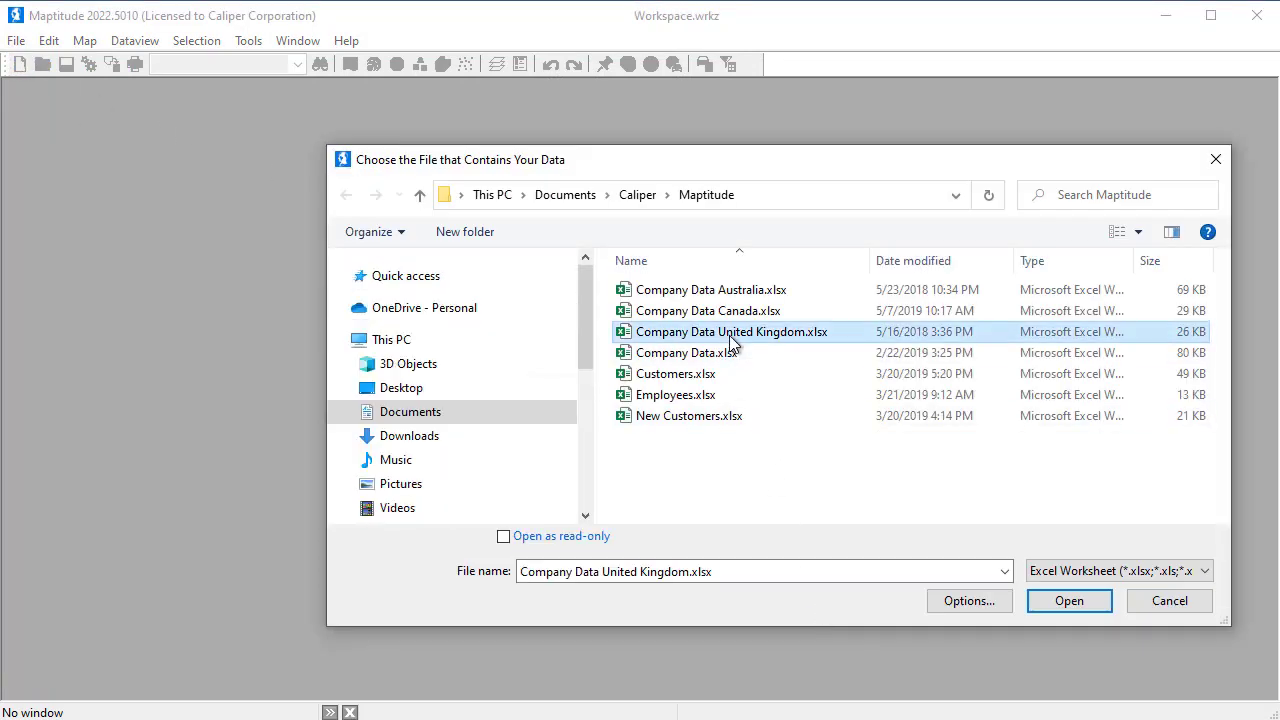
{"action": "left_click", "coordinate": [1064, 603]}
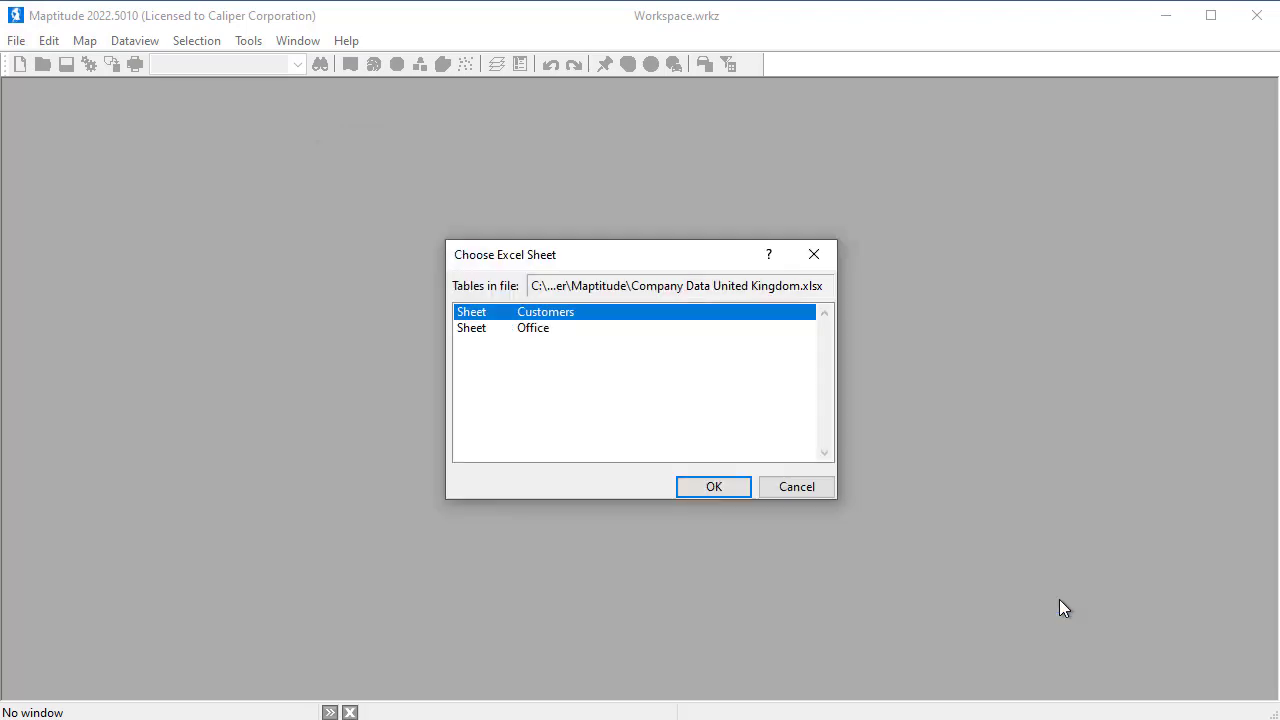
{"action": "left_click", "coordinate": [733, 492]}
Map the customers by address, postal code or town, importing the data with no theme and no geographic analysis
{"action": "left_click", "coordinate": [847, 545]}
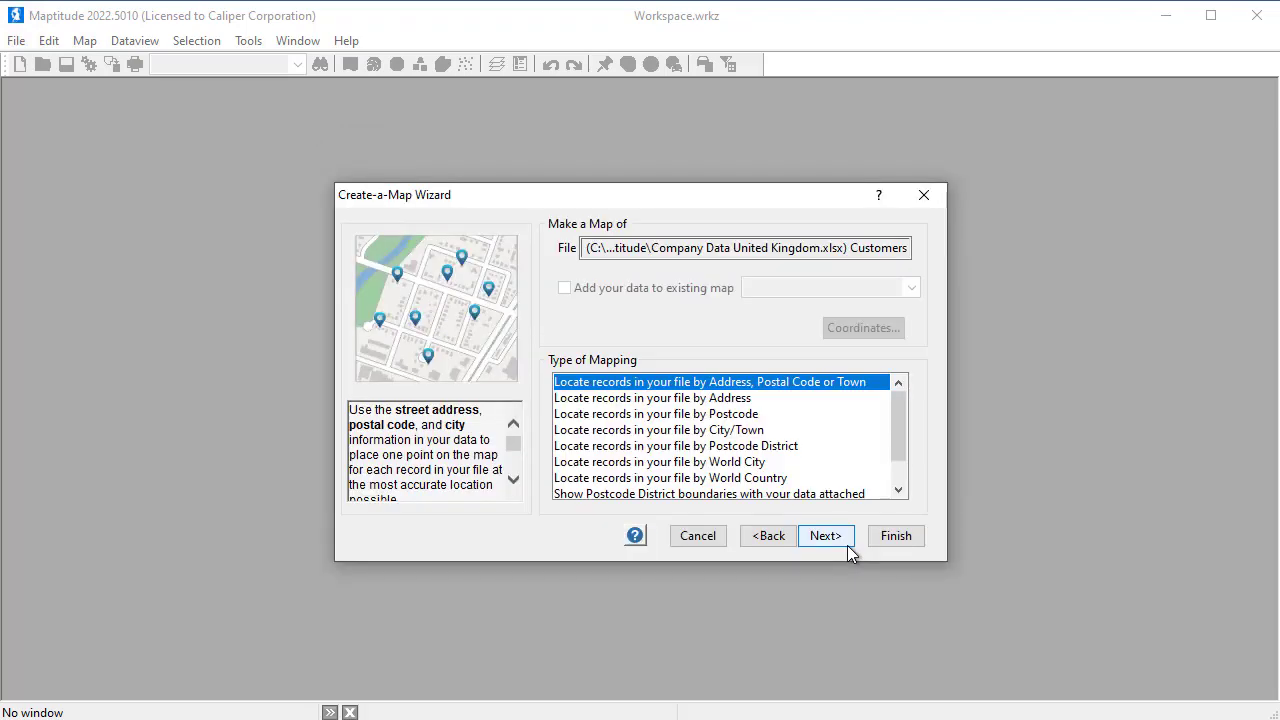
{"action": "left_click", "coordinate": [845, 542]}
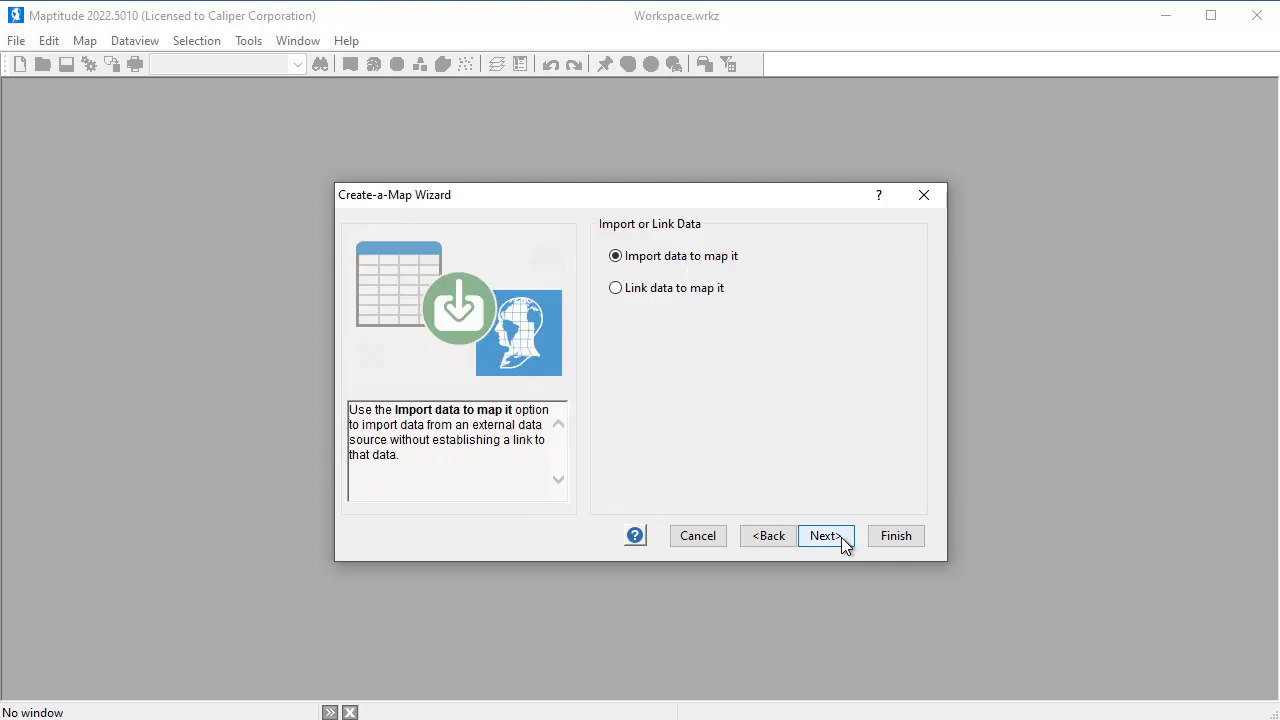
{"action": "left_click", "coordinate": [841, 542]}
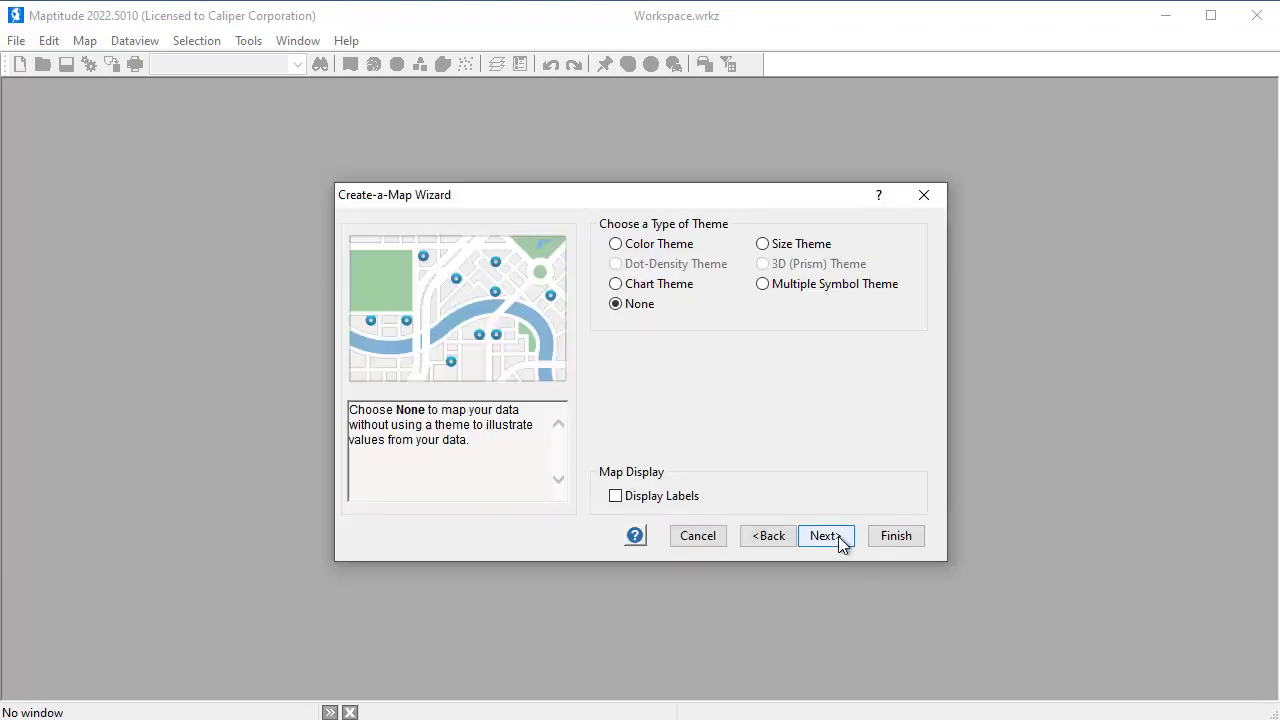
{"action": "left_click", "coordinate": [840, 542]}
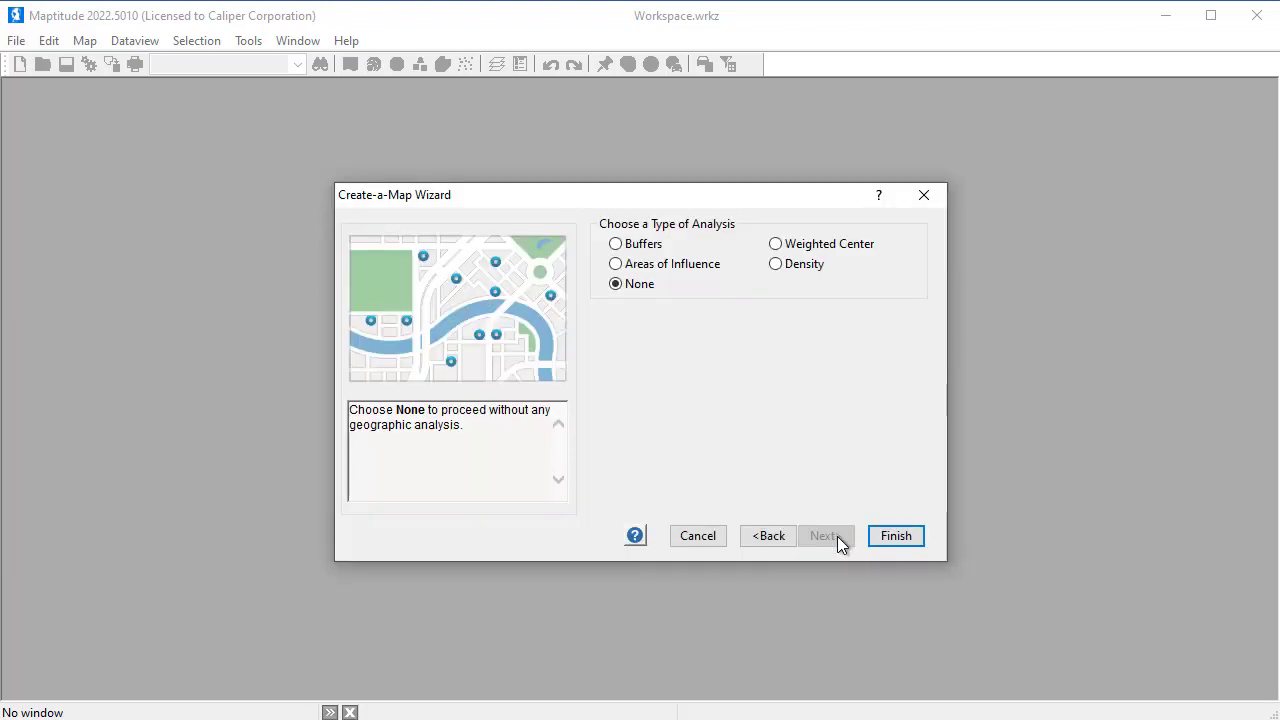
{"action": "left_click", "coordinate": [897, 537]}
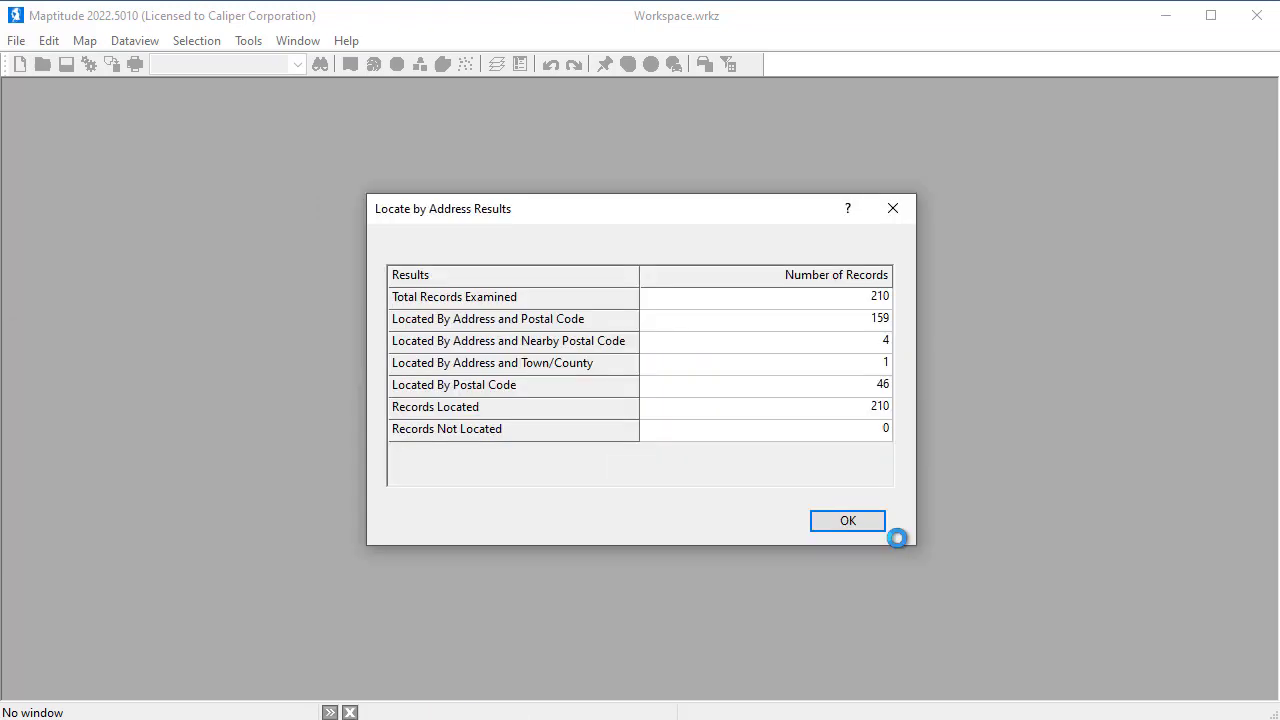
{"action": "left_click", "coordinate": [846, 522]}
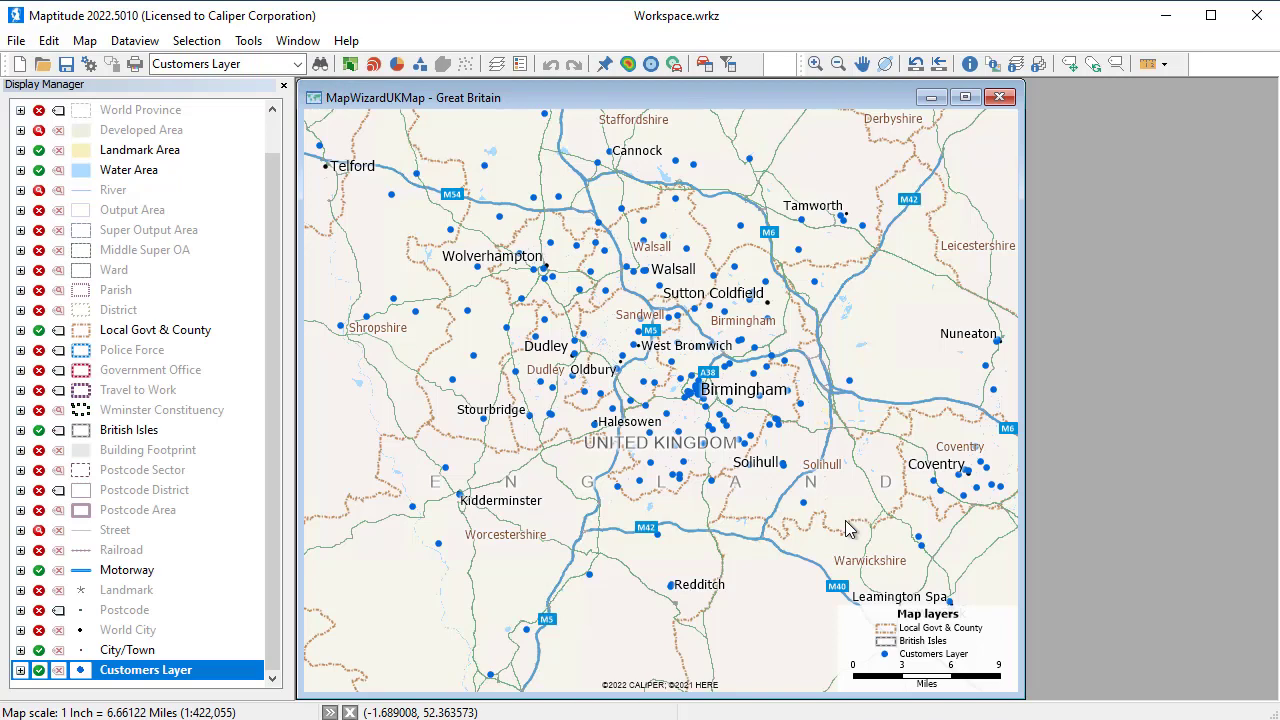
Add the Customers sheet of Company Data United Kingdom.xlsx to the map as another table
{"action": "left_click", "coordinate": [84, 41]}
{"action": "left_click", "coordinate": [150, 107]}
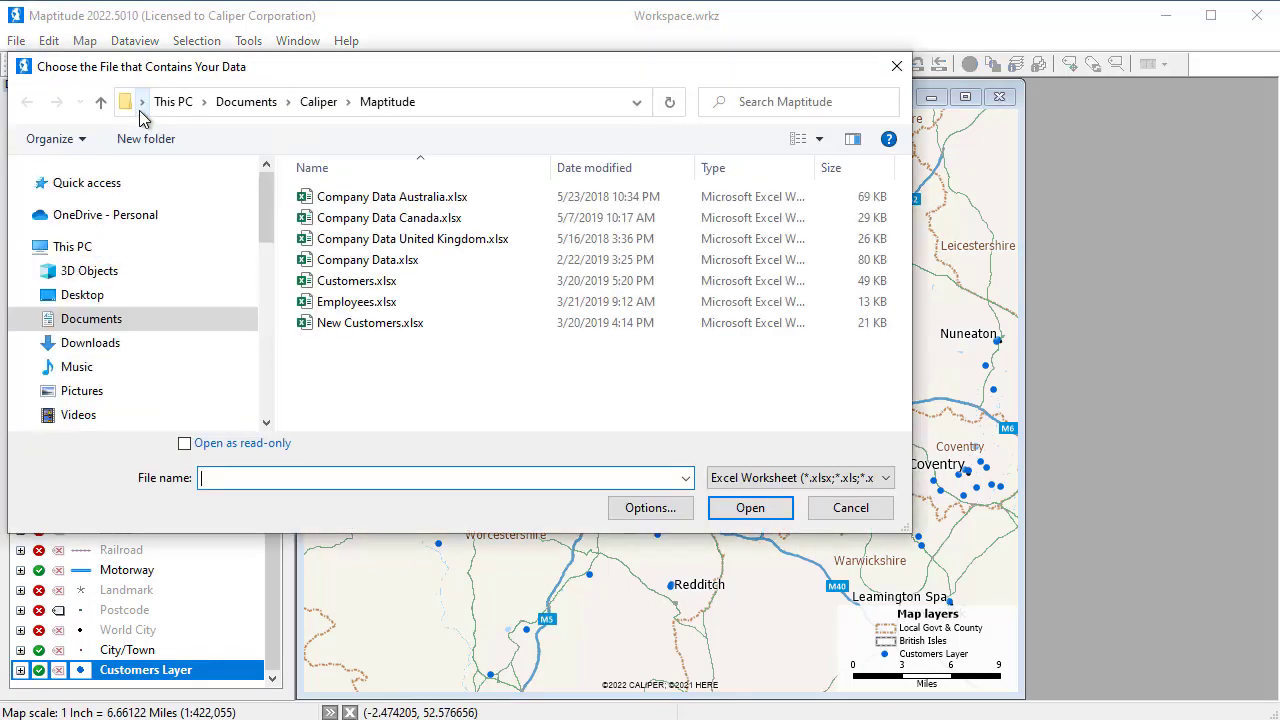
{"action": "left_click", "coordinate": [370, 242]}
{"action": "left_click", "coordinate": [752, 508]}
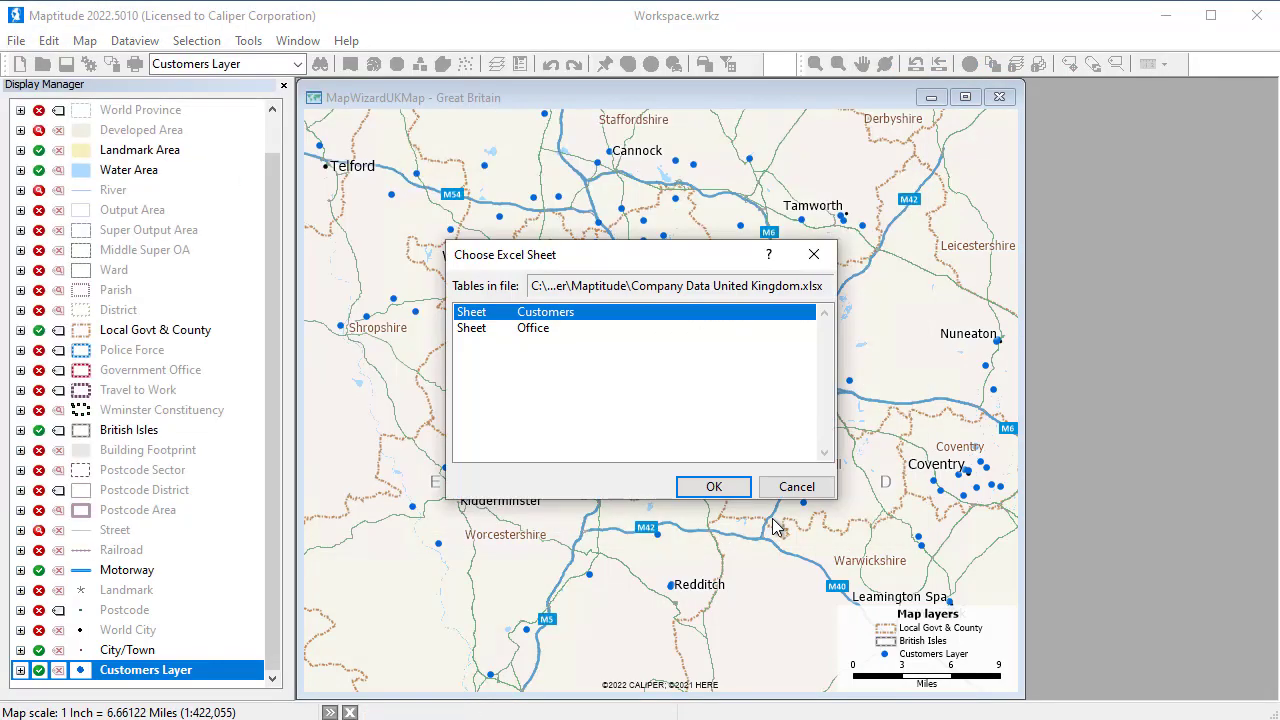
{"action": "left_click", "coordinate": [713, 487]}
Choose to show Postcode District boundaries with the customer data attached, importing the data
{"action": "left_click", "coordinate": [822, 537]}
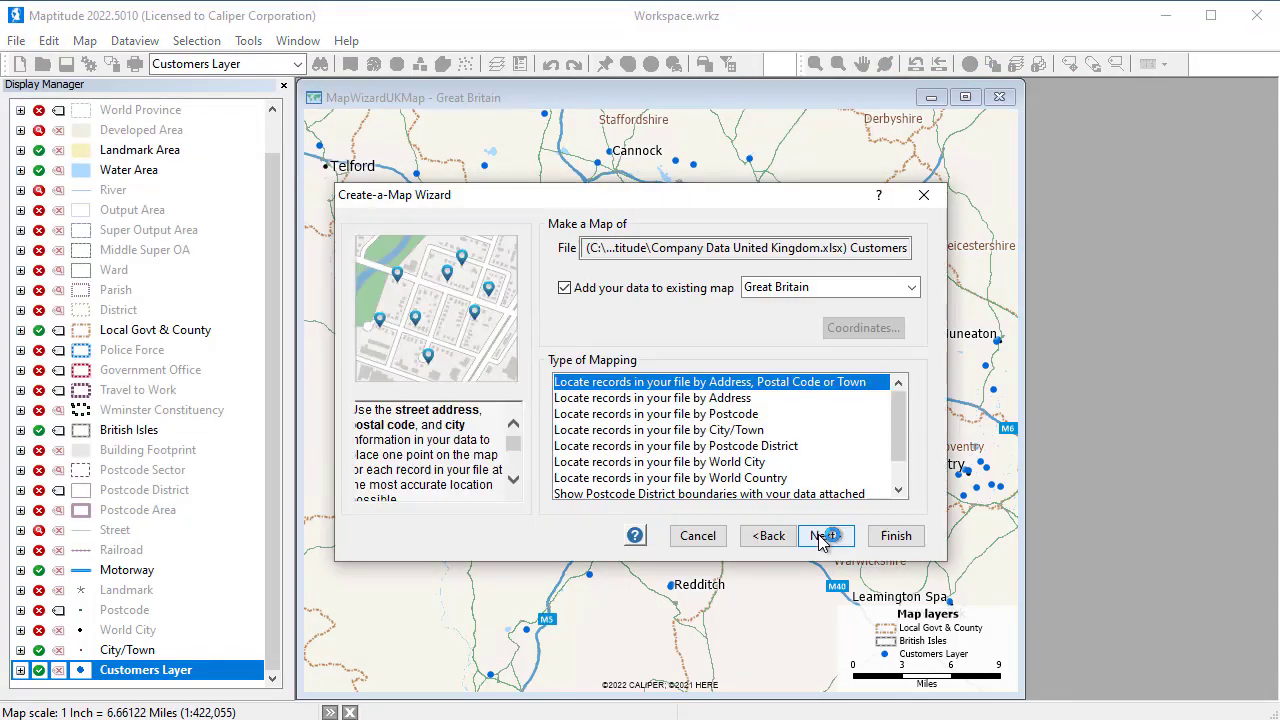
{"action": "scroll", "coordinate": [815, 475], "scroll_direction": "down", "scroll_amount": 1}
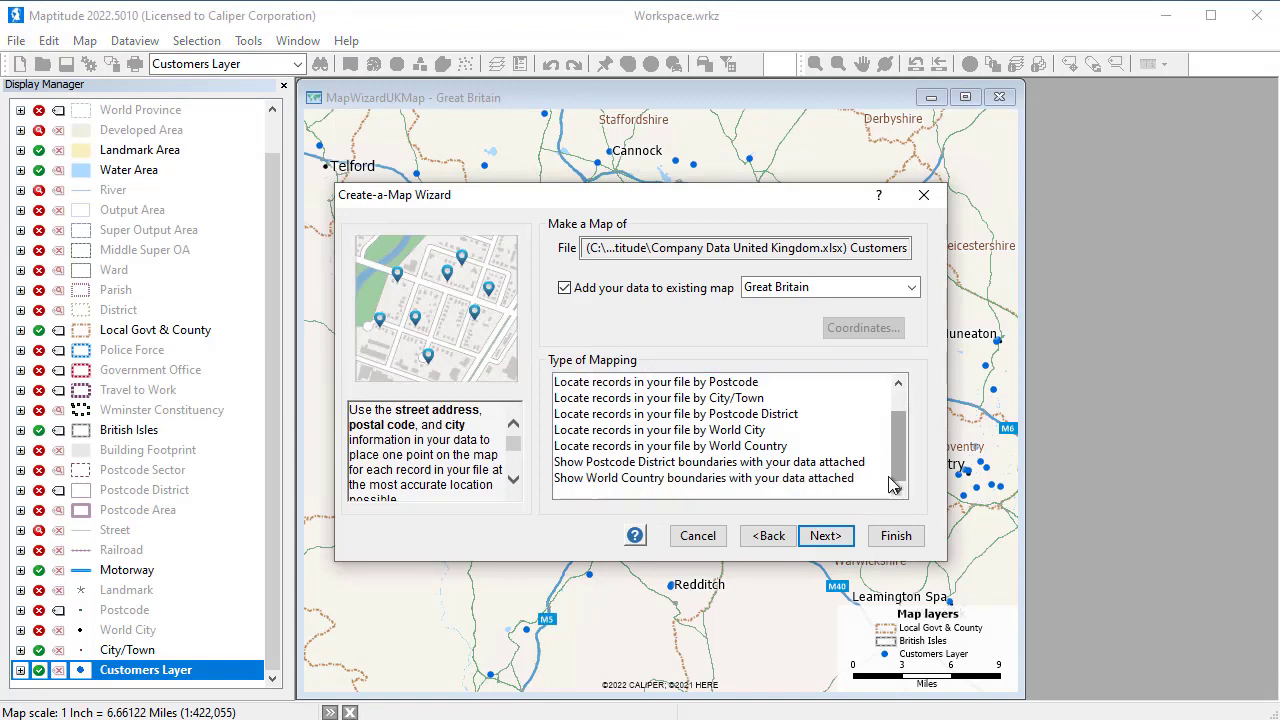
{"action": "left_click", "coordinate": [812, 464]}
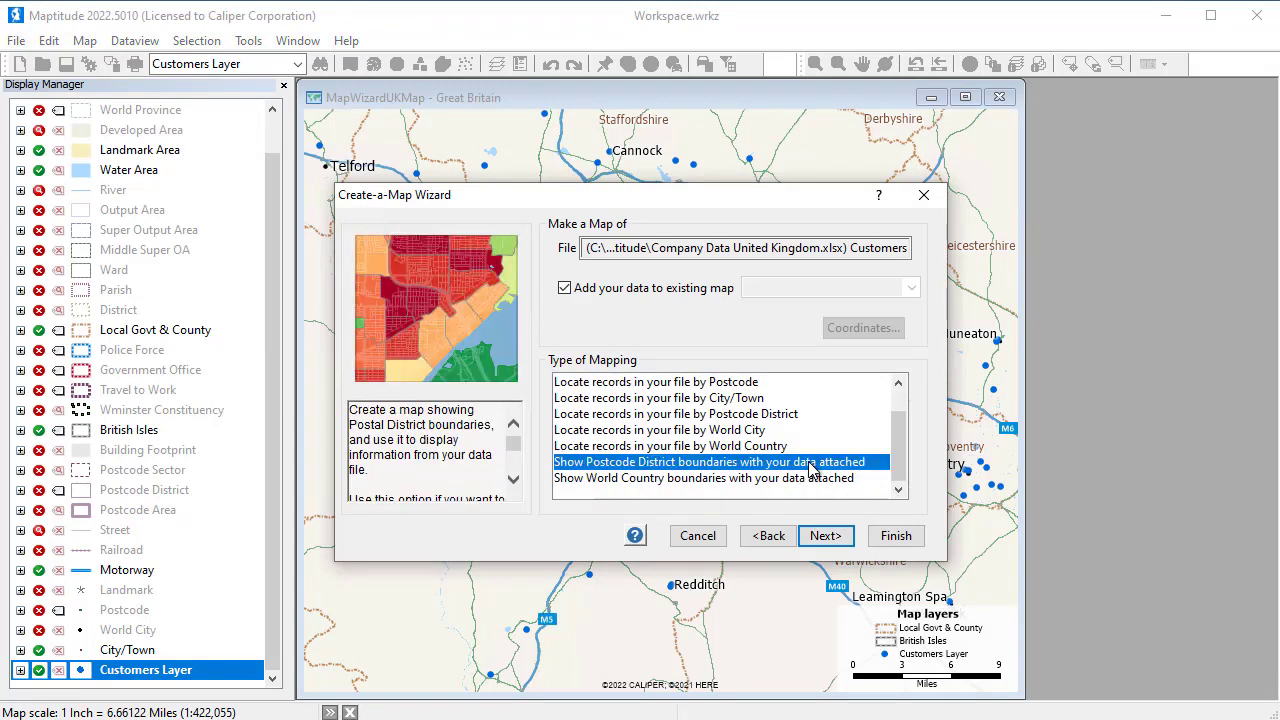
{"action": "left_click", "coordinate": [838, 536]}
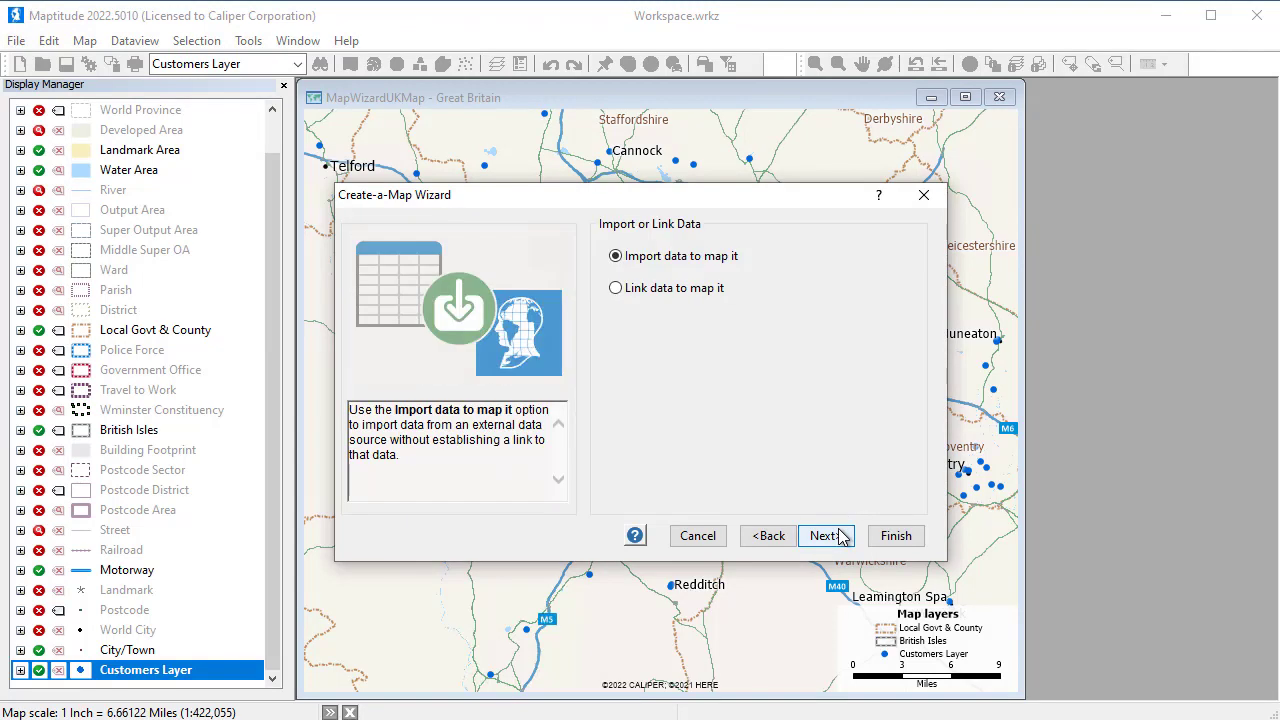
{"action": "left_click", "coordinate": [840, 537]}
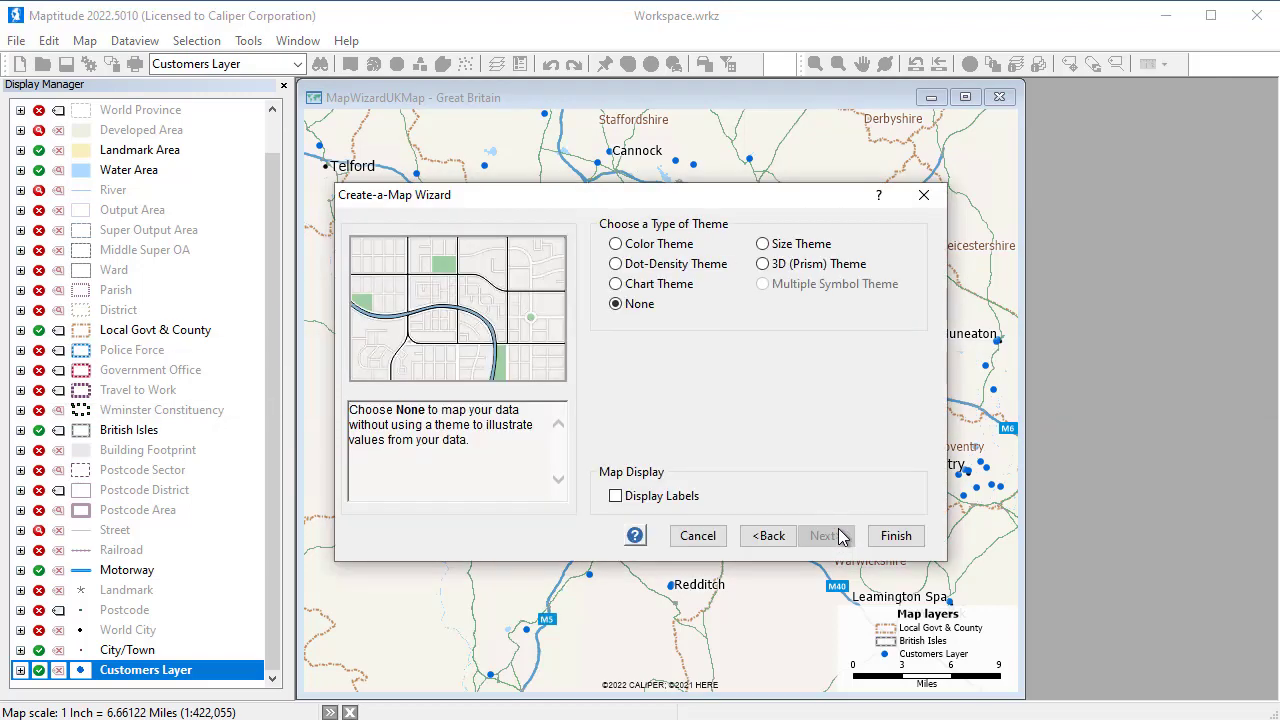
Apply a color theme on the Sales(£) field to the postcode districts and finish the map wizard
{"action": "left_click", "coordinate": [616, 244]}
{"action": "left_click_drag", "start_coordinate": [898, 388], "coordinate": [896, 428]}
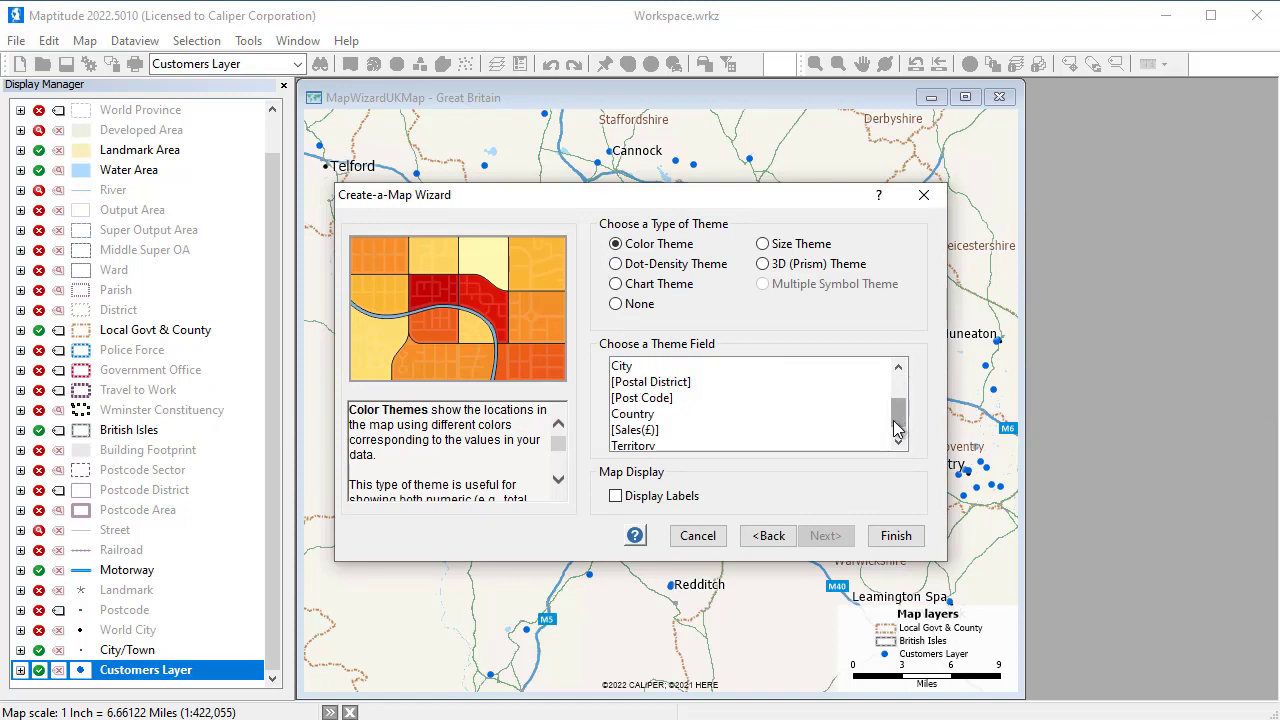
{"action": "left_click", "coordinate": [771, 431]}
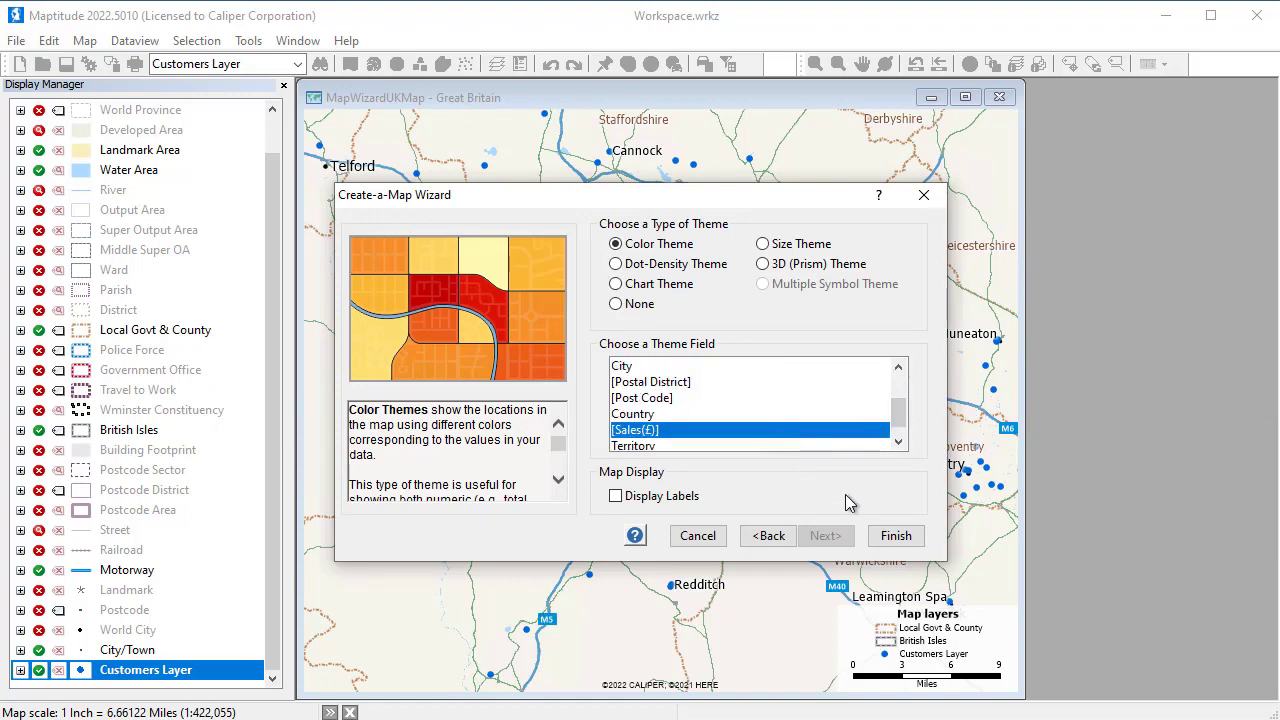
{"action": "left_click", "coordinate": [896, 537]}
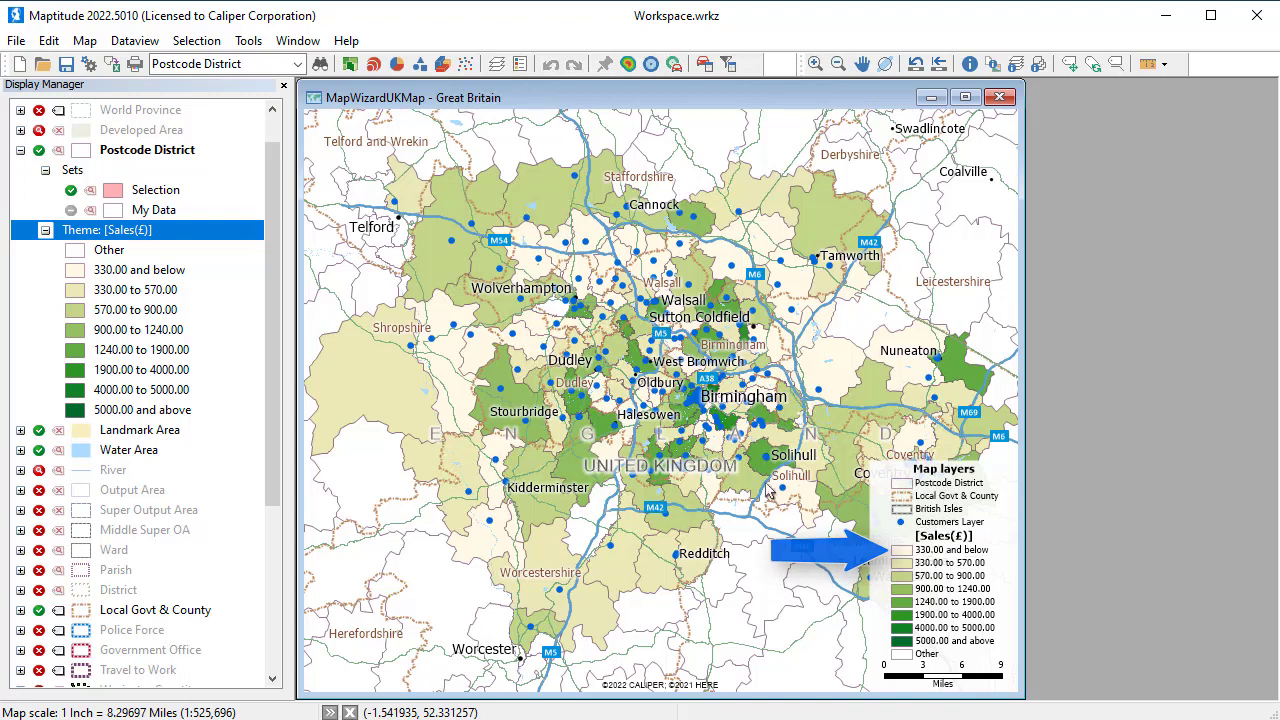
Add the Office sheet of Company Data United Kingdom.xlsx to the map
{"action": "left_click", "coordinate": [82, 43]}
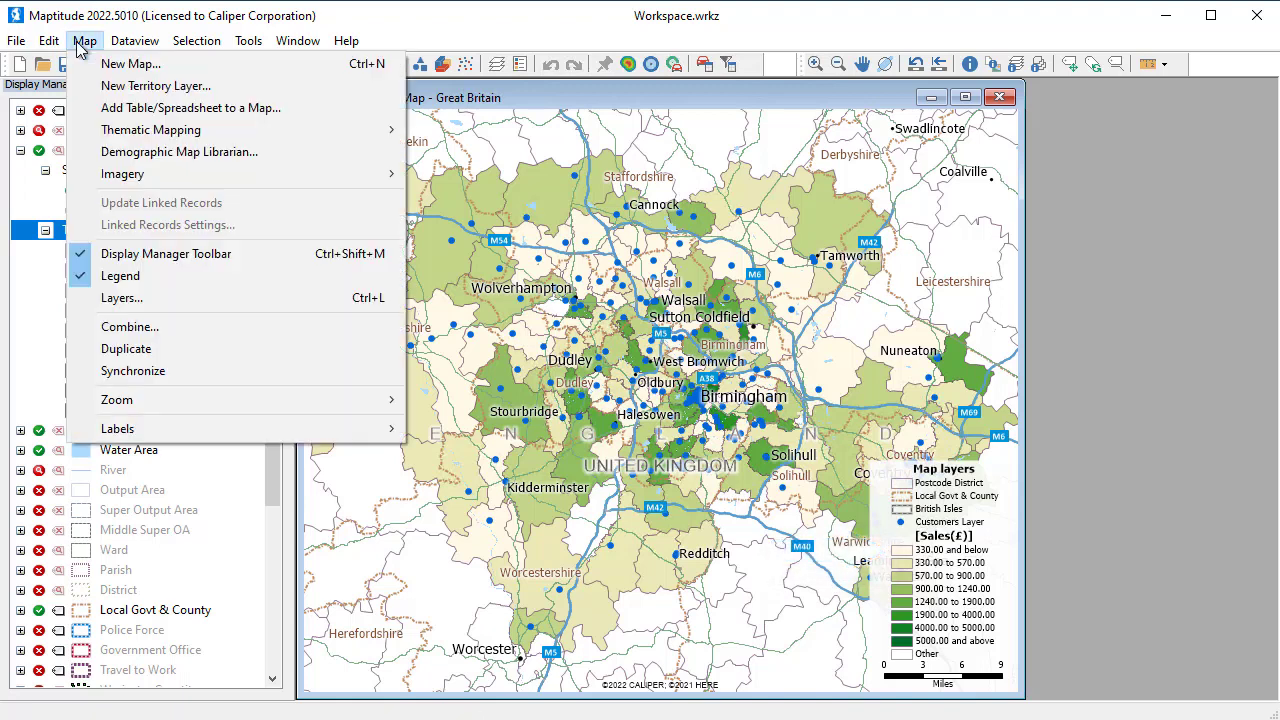
{"action": "left_click", "coordinate": [140, 108]}
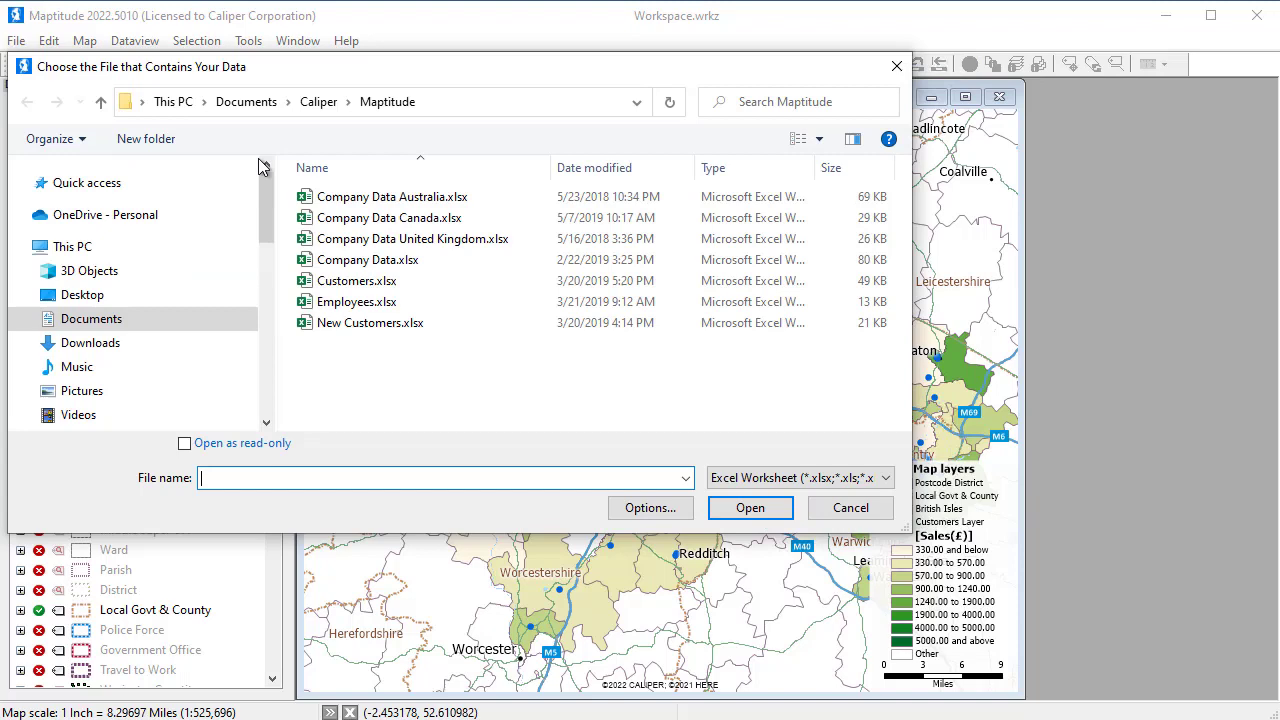
{"action": "left_click", "coordinate": [390, 240]}
{"action": "left_click", "coordinate": [750, 508]}
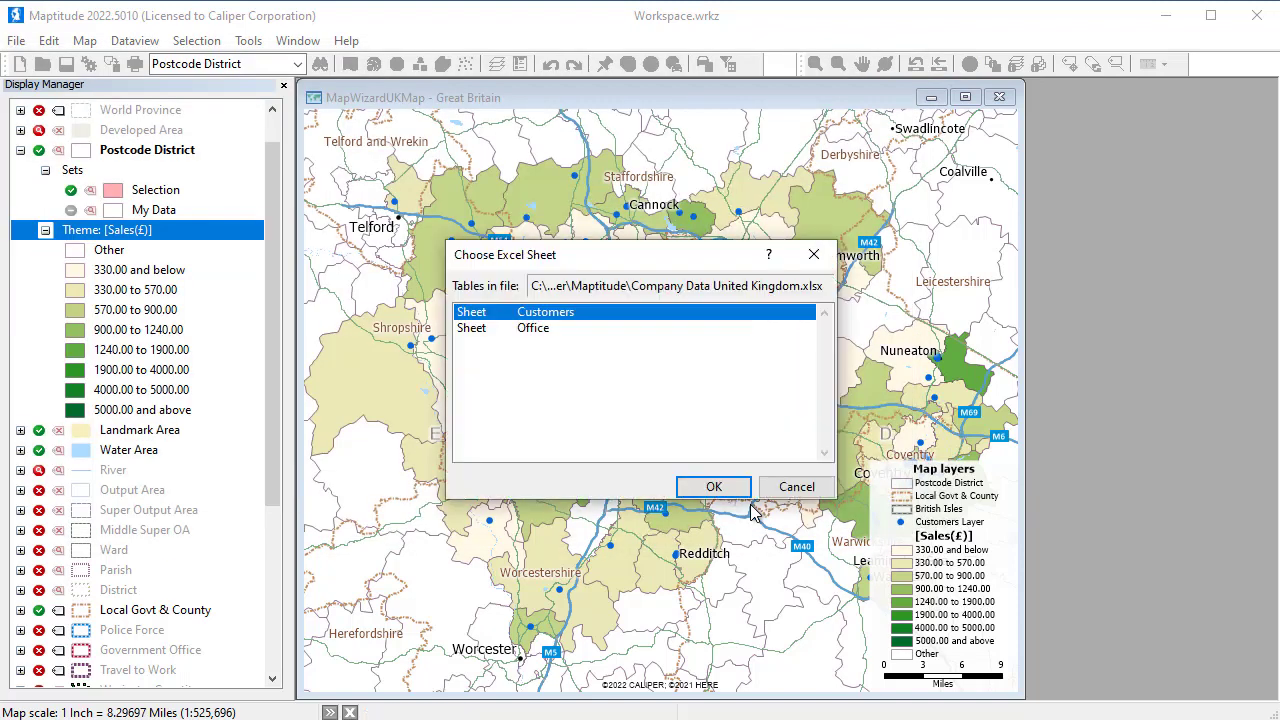
{"action": "left_click", "coordinate": [563, 328]}
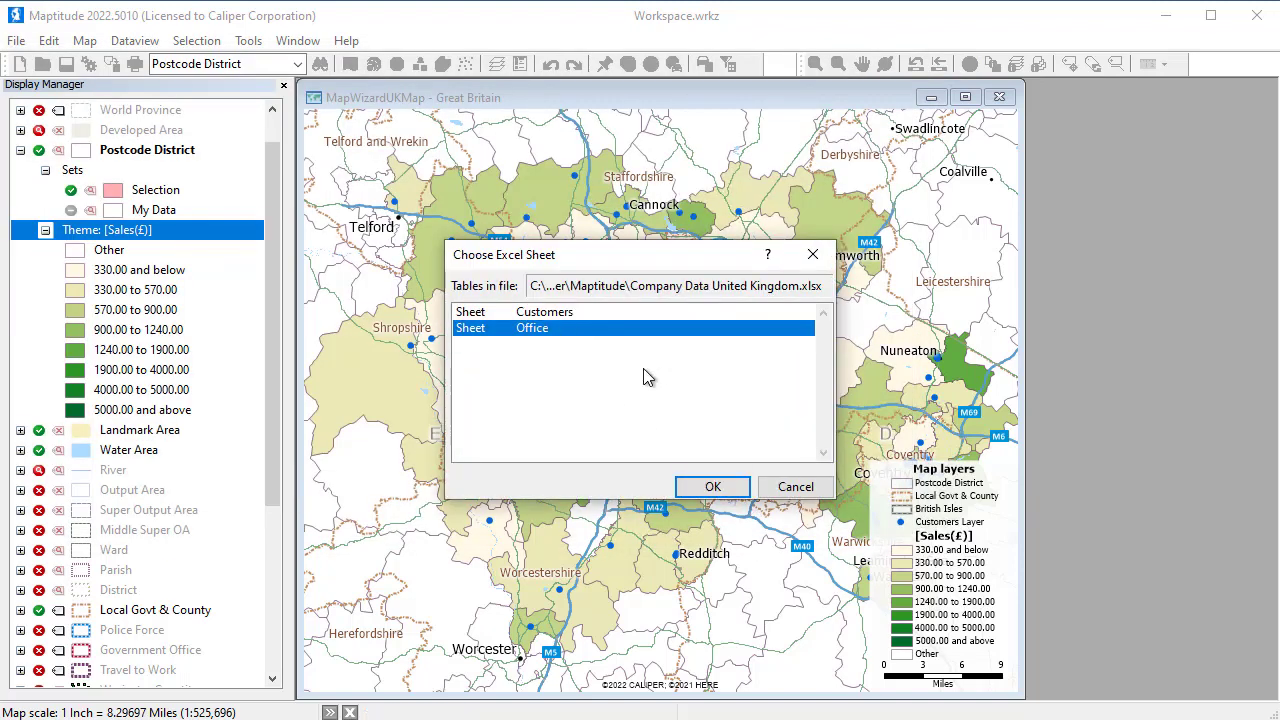
{"action": "left_click", "coordinate": [733, 486]}
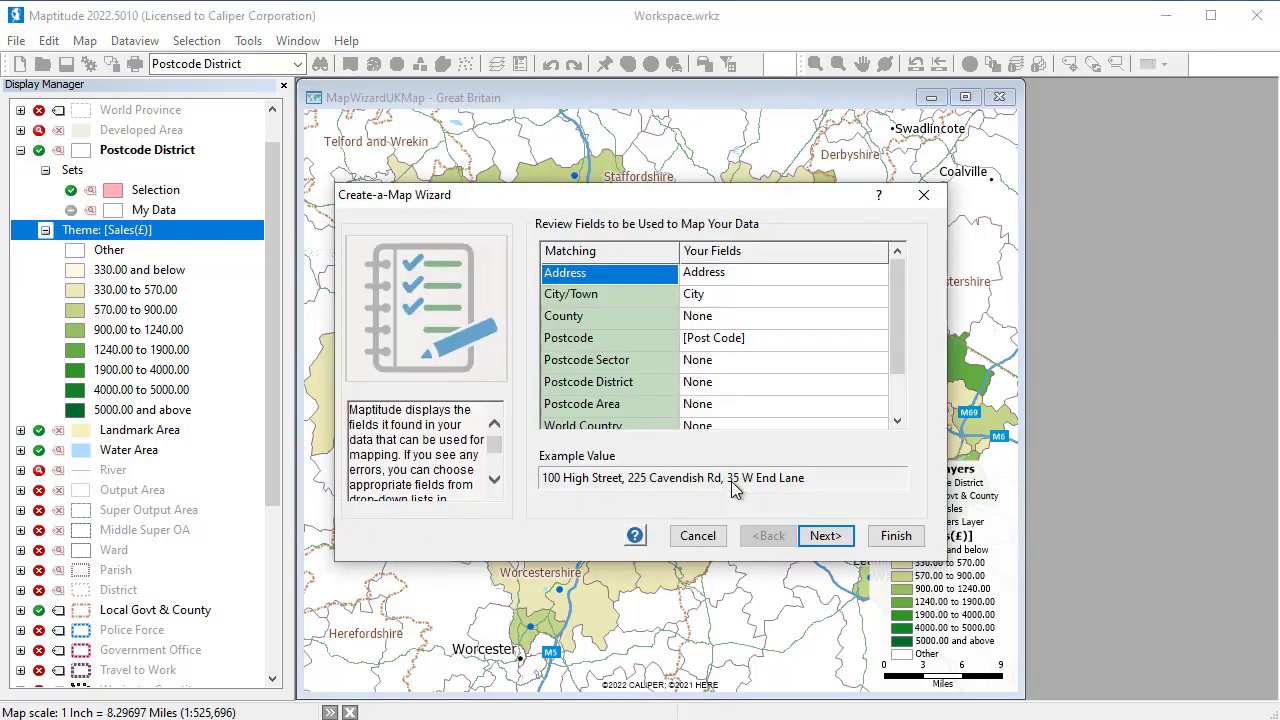
Locate the offices by address, postal code or town on the Great Britain map, with no theme and Office Name labels
{"action": "left_click", "coordinate": [826, 538]}
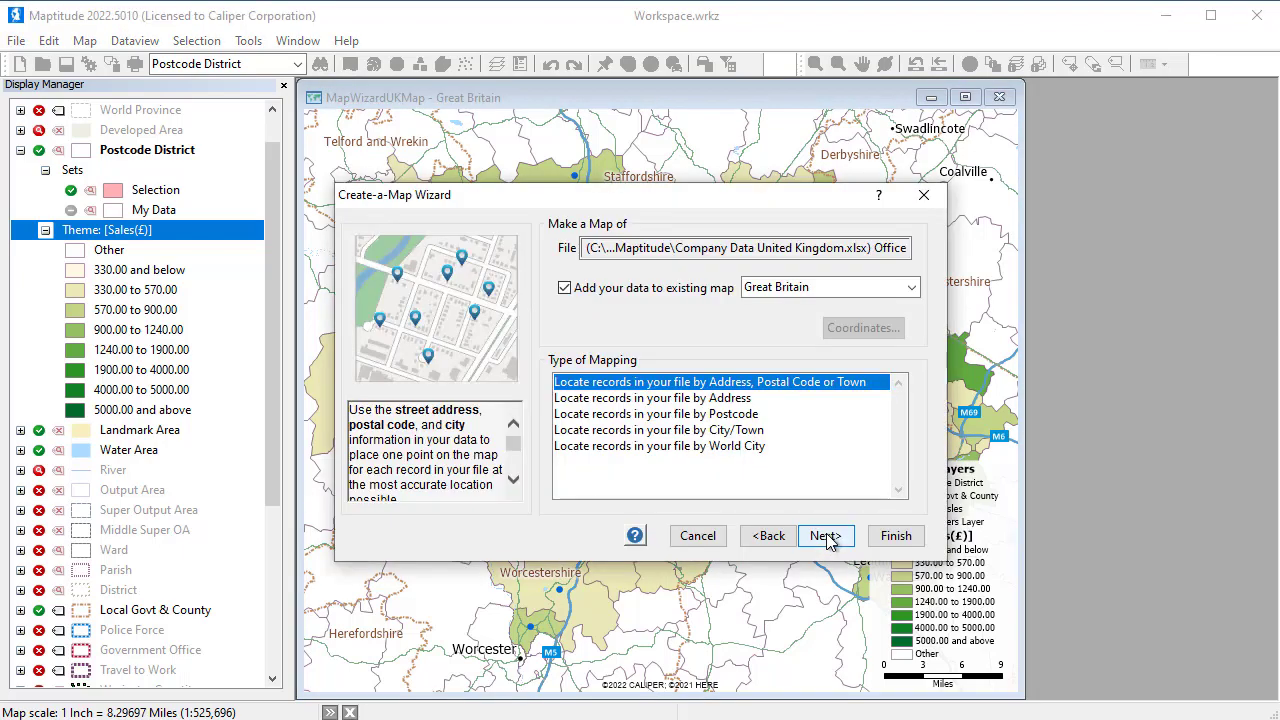
{"action": "left_click", "coordinate": [826, 537]}
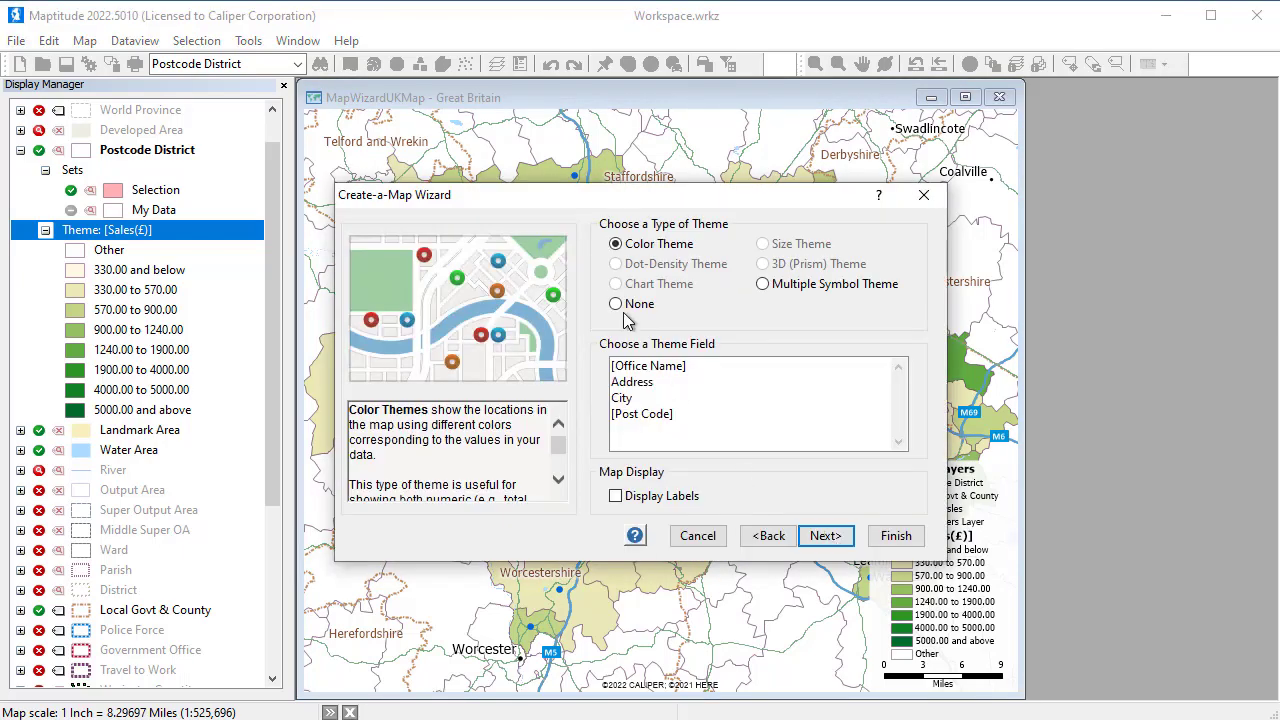
{"action": "left_click", "coordinate": [616, 304]}
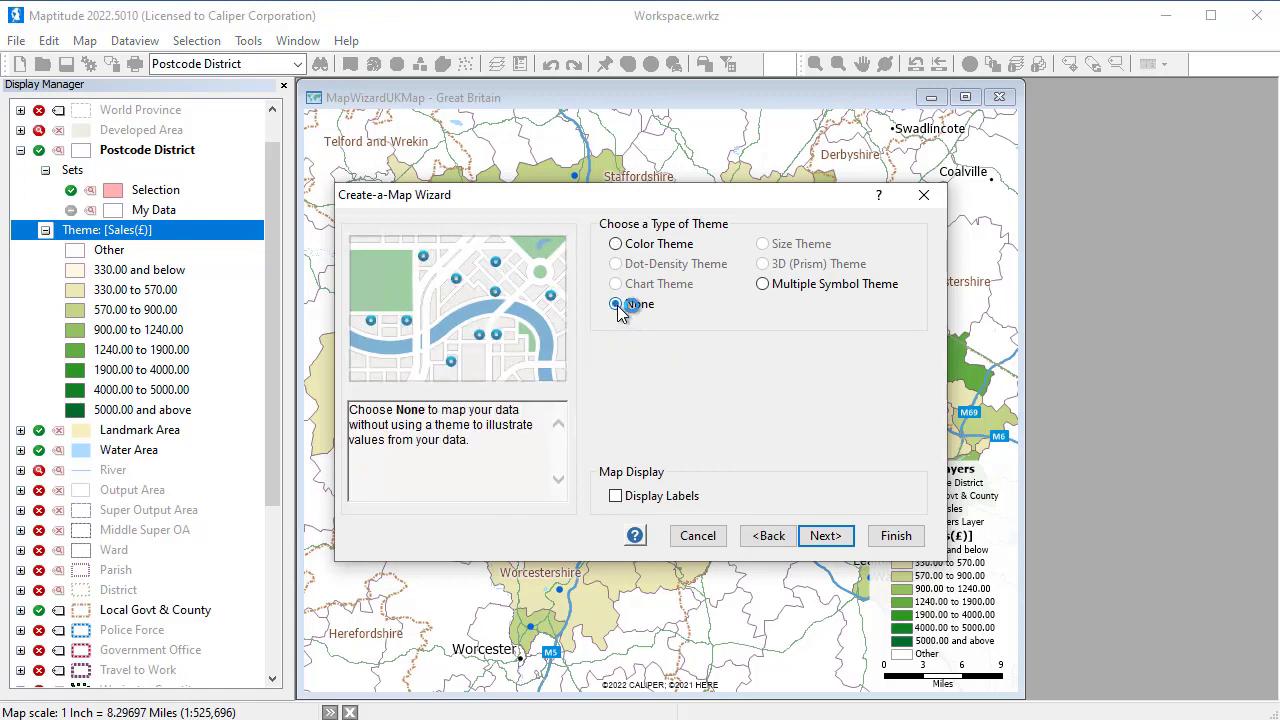
{"action": "left_click", "coordinate": [615, 497]}
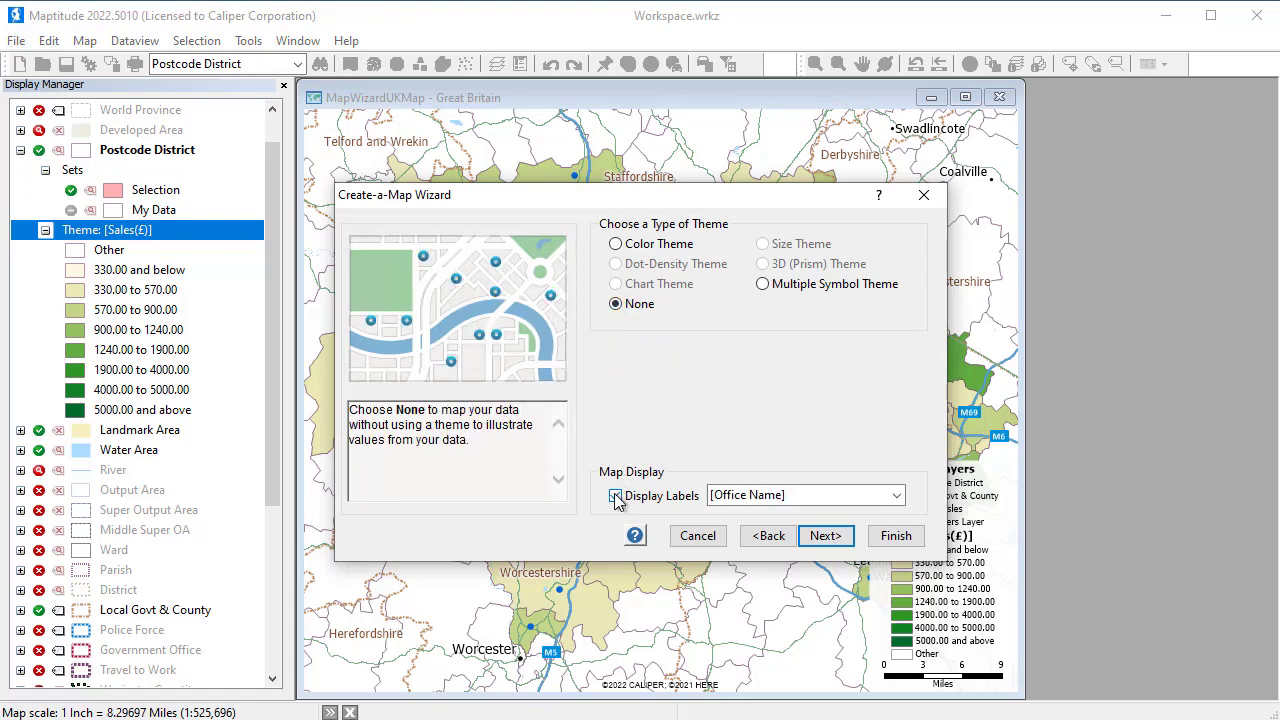
{"action": "left_click", "coordinate": [822, 537]}
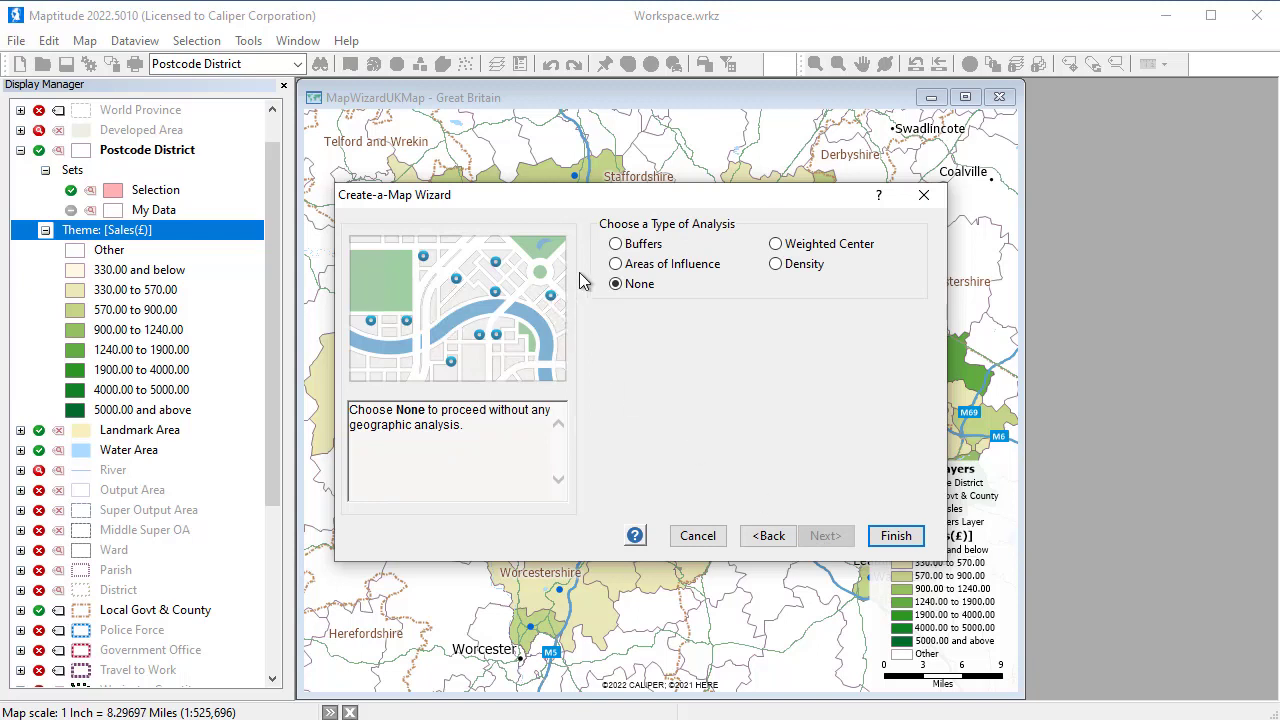
Create fixed-size buffers of 5 and 10 miles around the offices with the population overlay calculated, and finish the wizard
{"action": "left_click", "coordinate": [616, 245]}
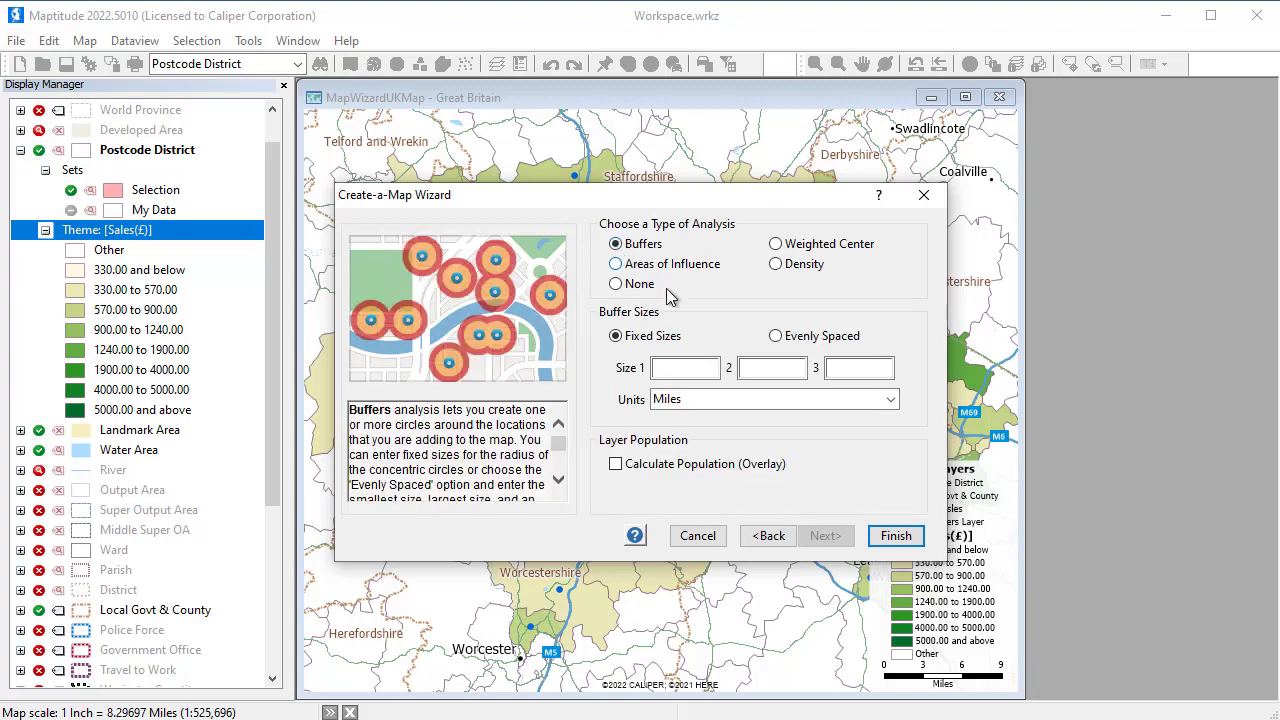
{"action": "left_click", "coordinate": [684, 368]}
{"action": "type", "text": "5"}
{"action": "left_click", "coordinate": [768, 370]}
{"action": "type", "text": "10"}
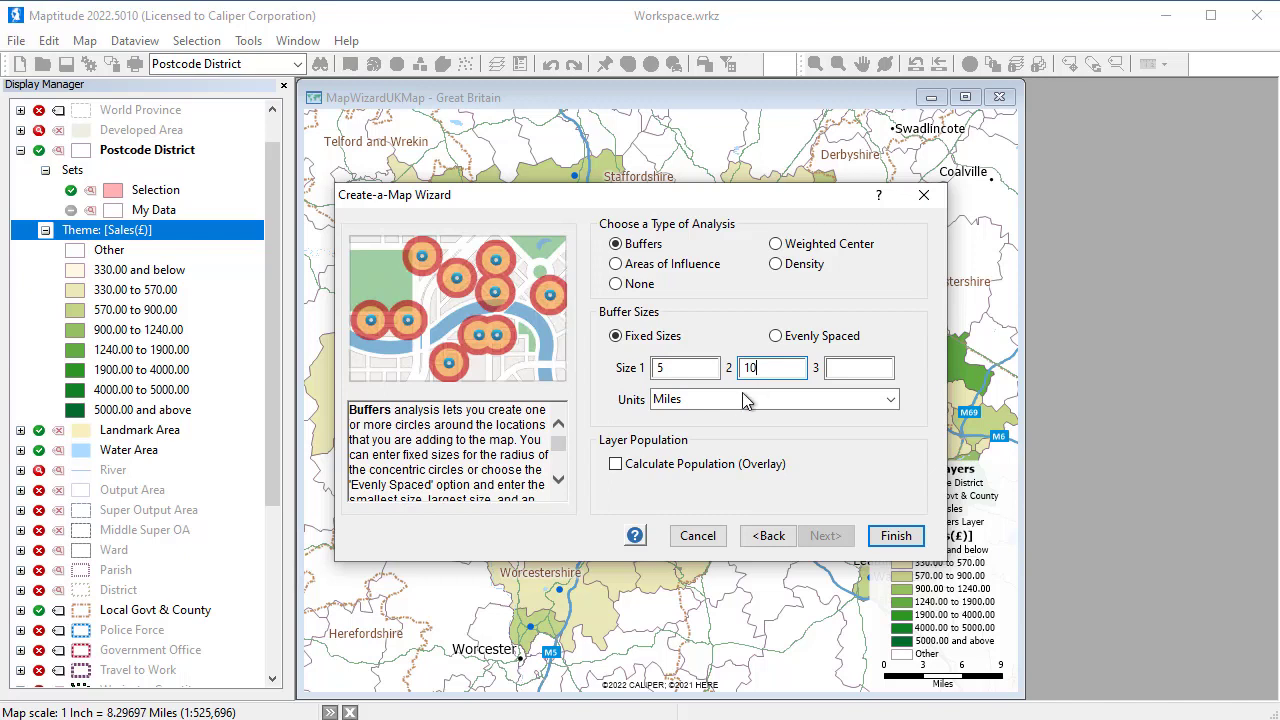
{"action": "left_click", "coordinate": [615, 464]}
{"action": "left_click", "coordinate": [884, 537]}
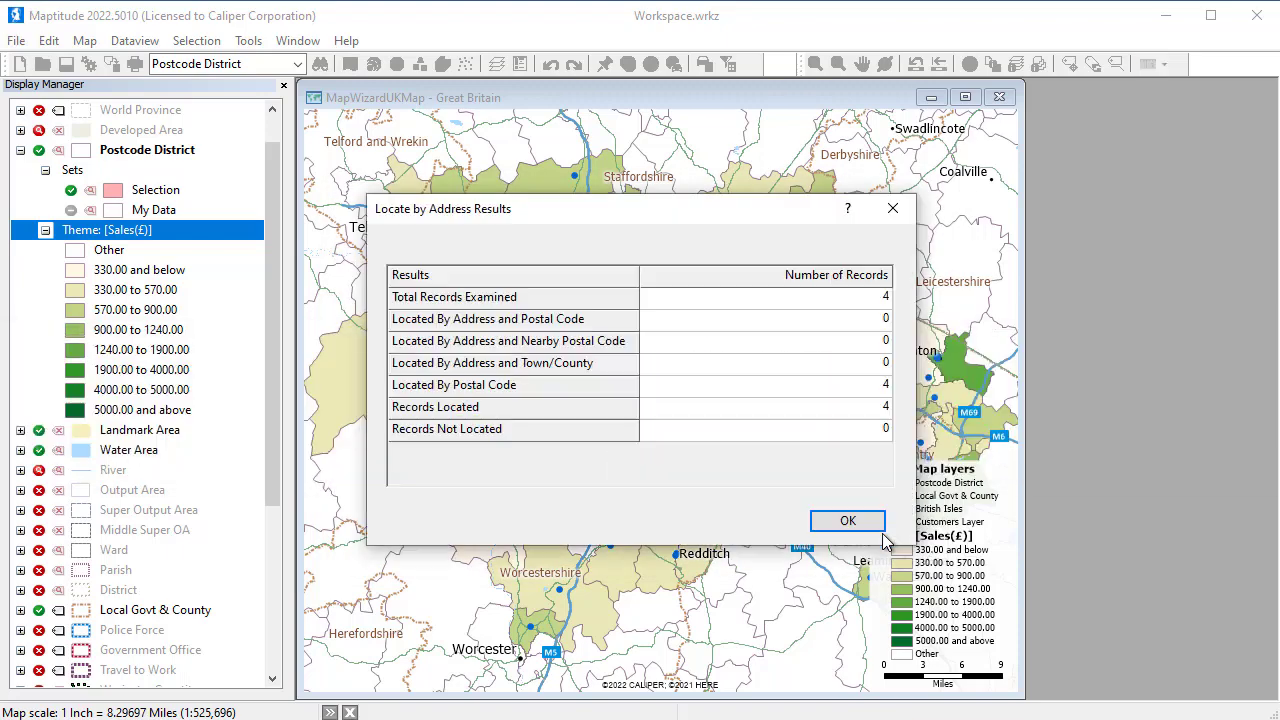
{"action": "left_click", "coordinate": [848, 521]}
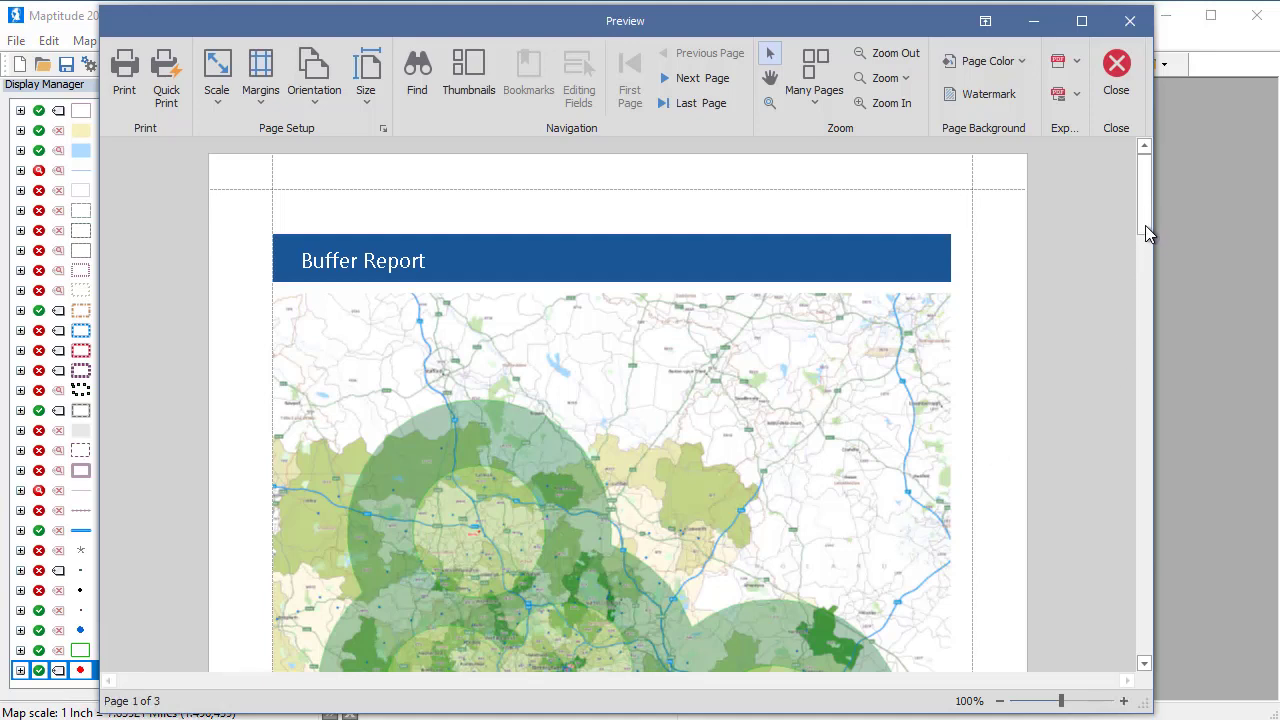
Review the Buffer Report's map and the demographics for the 5- and 10-mile buffers, and close the preview
{"action": "scroll", "coordinate": [1145, 262], "scroll_direction": "down", "scroll_amount": 5}
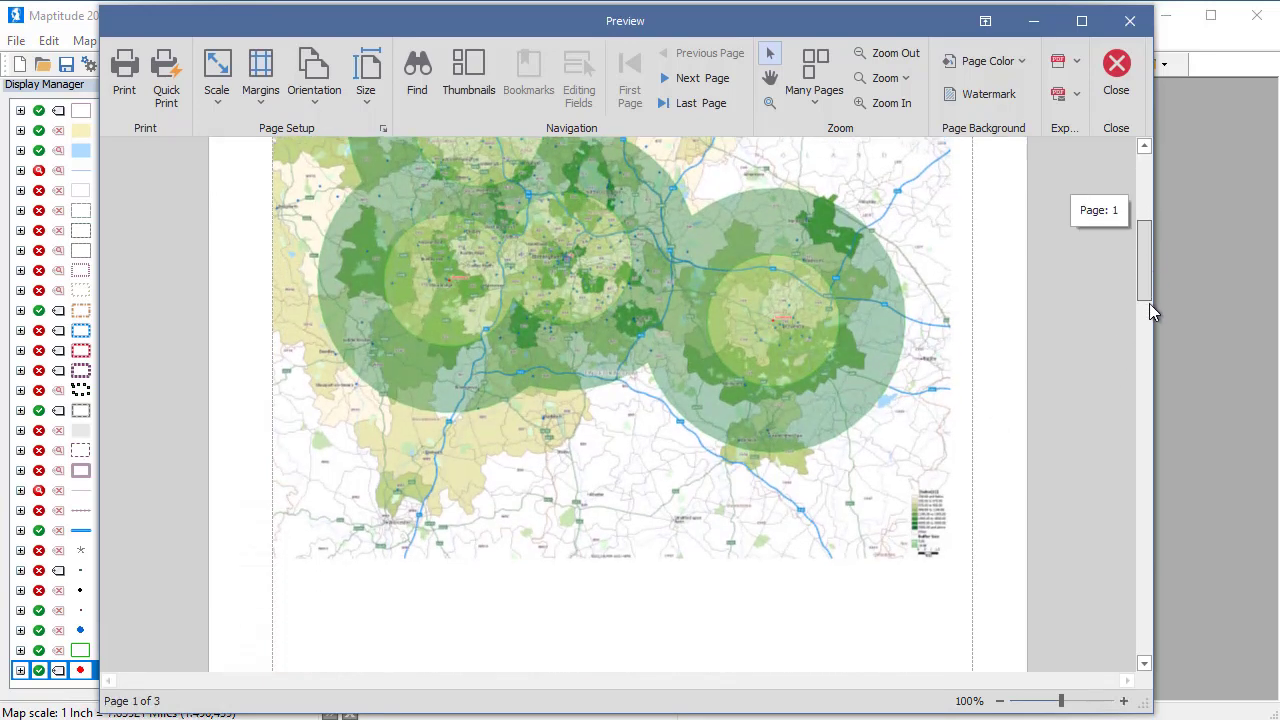
{"action": "scroll", "coordinate": [1164, 374], "scroll_direction": "down", "scroll_amount": 5}
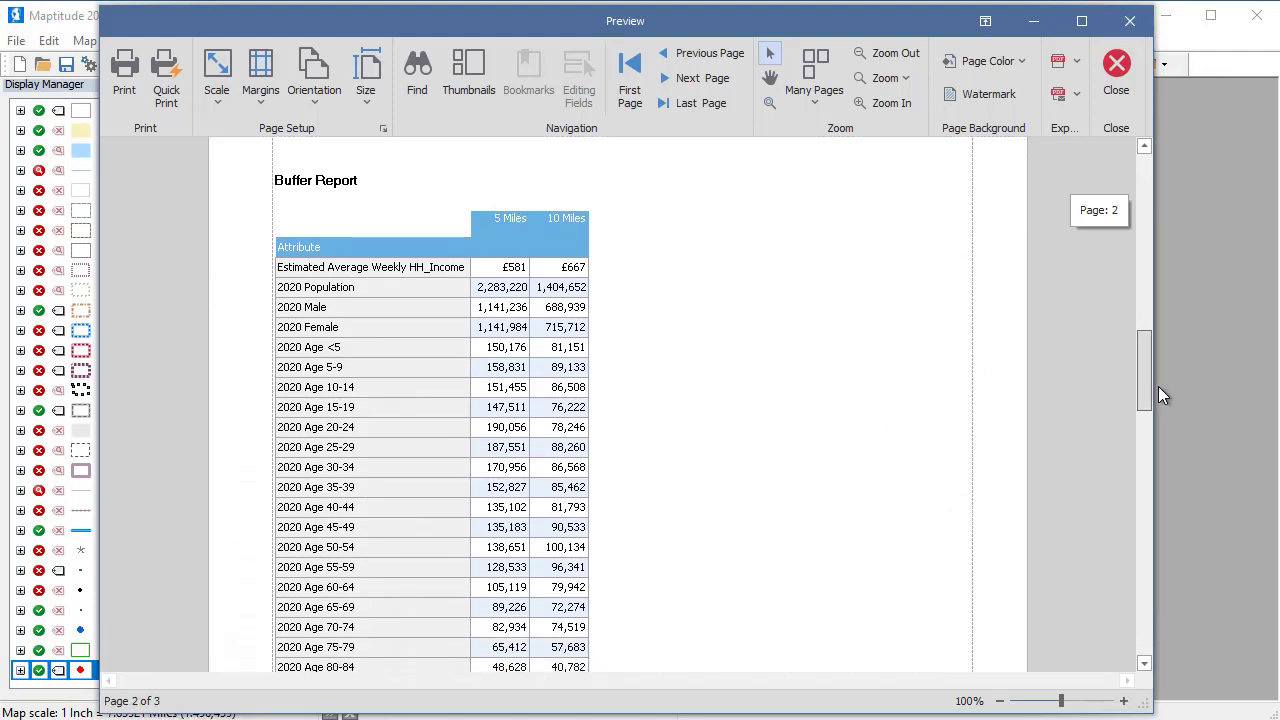
{"action": "left_click_drag", "start_coordinate": [1158, 386], "coordinate": [1160, 401]}
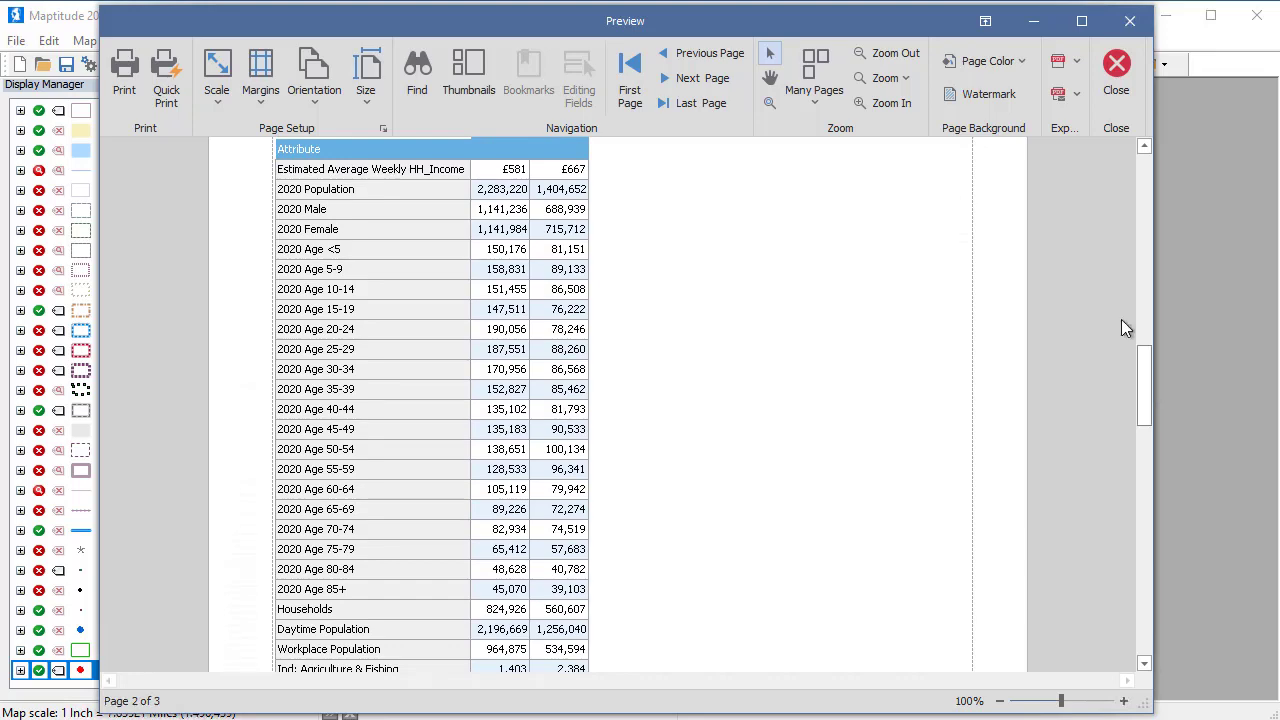
{"action": "left_click", "coordinate": [1116, 72]}
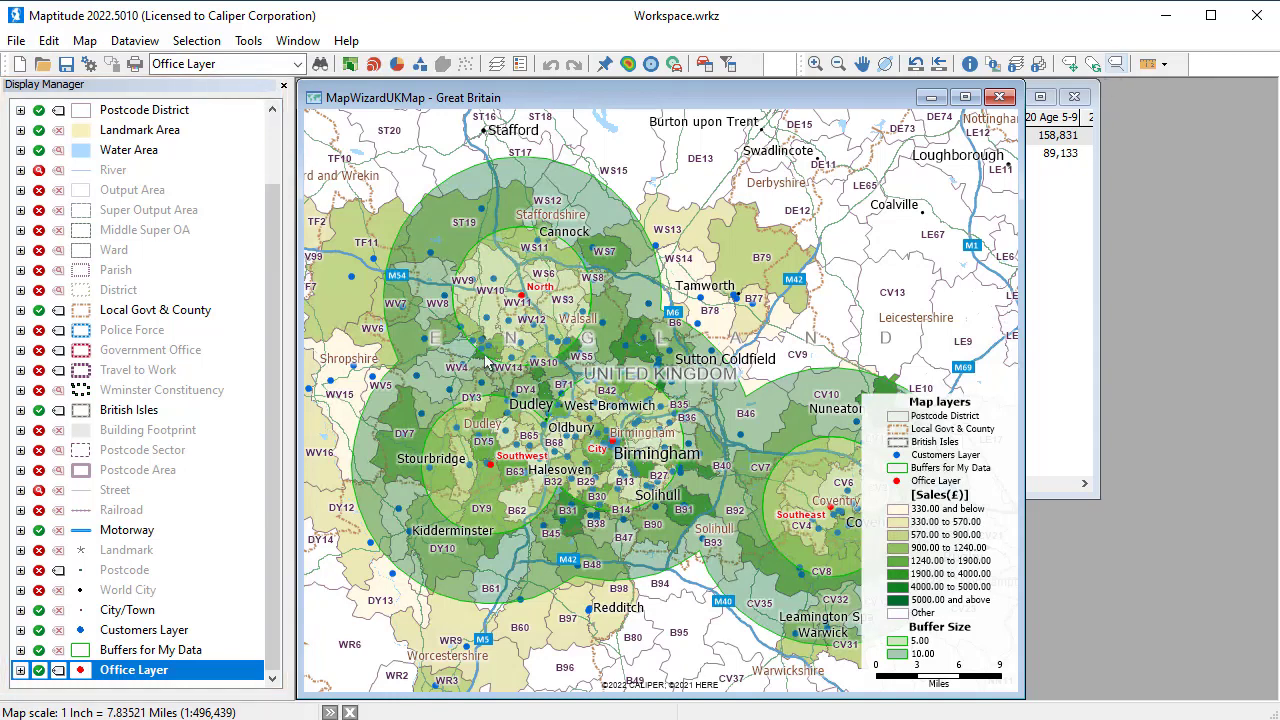
Restyle the Office Layer markers with a larger ringed-dot icon in orange-red
{"action": "left_click", "coordinate": [82, 671]}
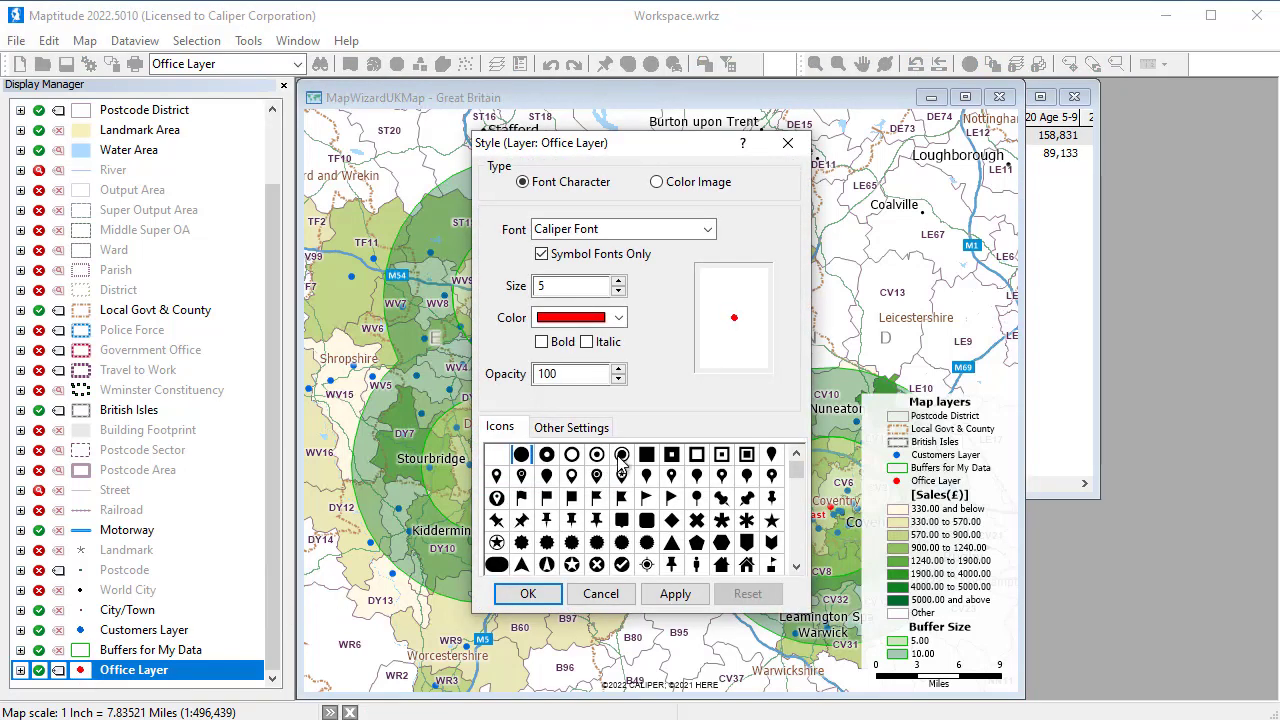
{"action": "left_click", "coordinate": [621, 455]}
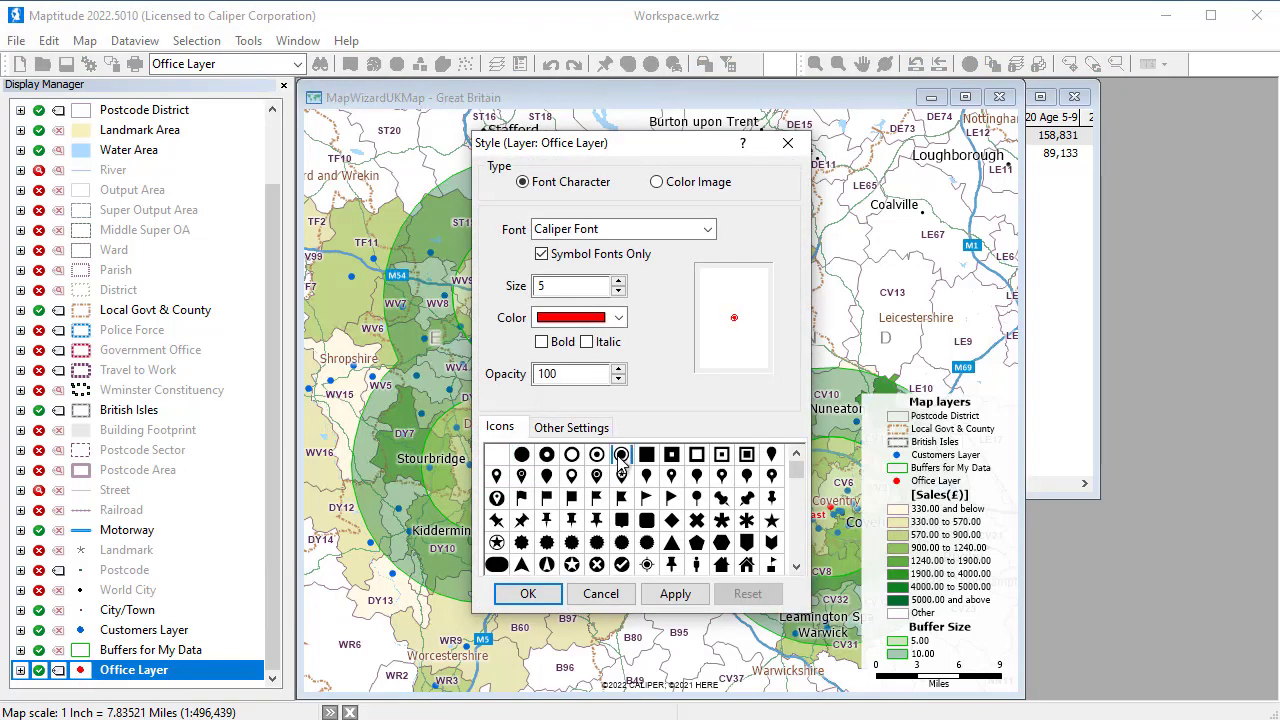
{"action": "left_click", "coordinate": [618, 318]}
{"action": "left_click", "coordinate": [570, 354]}
{"action": "left_click", "coordinate": [619, 282]}
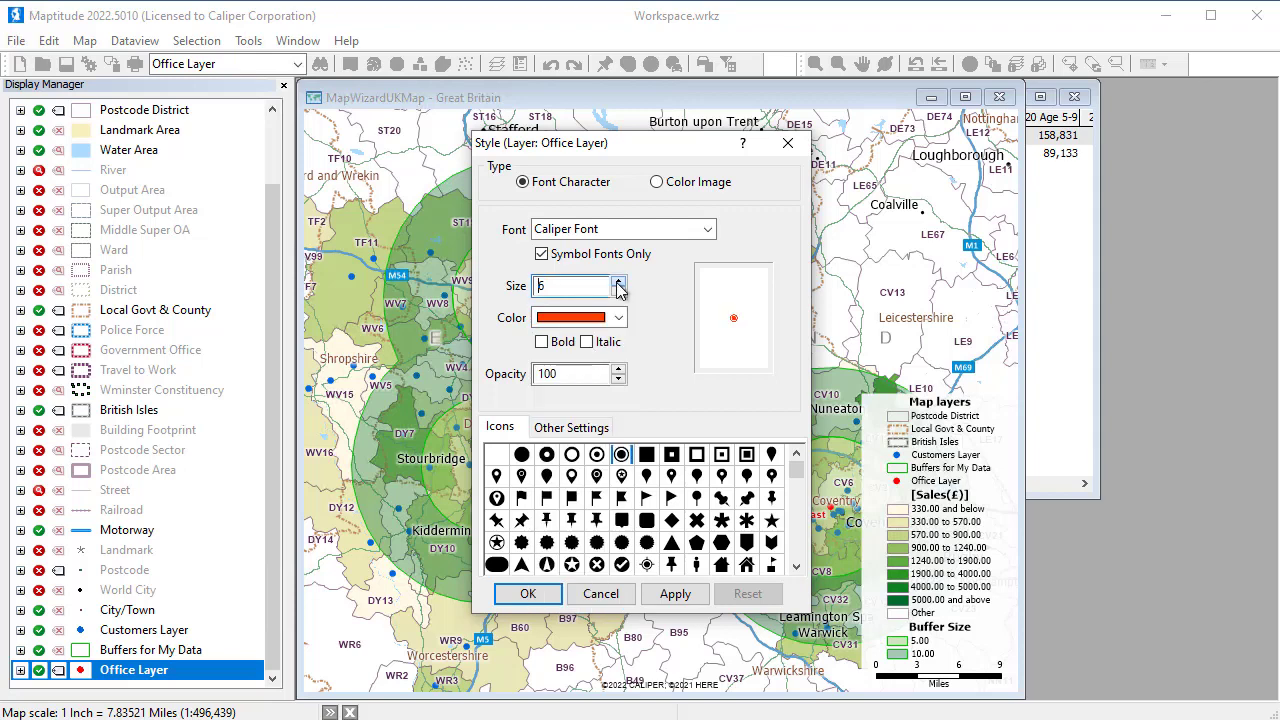
{"action": "left_click", "coordinate": [619, 283]}
{"action": "left_click", "coordinate": [619, 283]}
{"action": "left_click", "coordinate": [619, 283]}
{"action": "left_click", "coordinate": [619, 283]}
{"action": "left_click", "coordinate": [528, 593]}
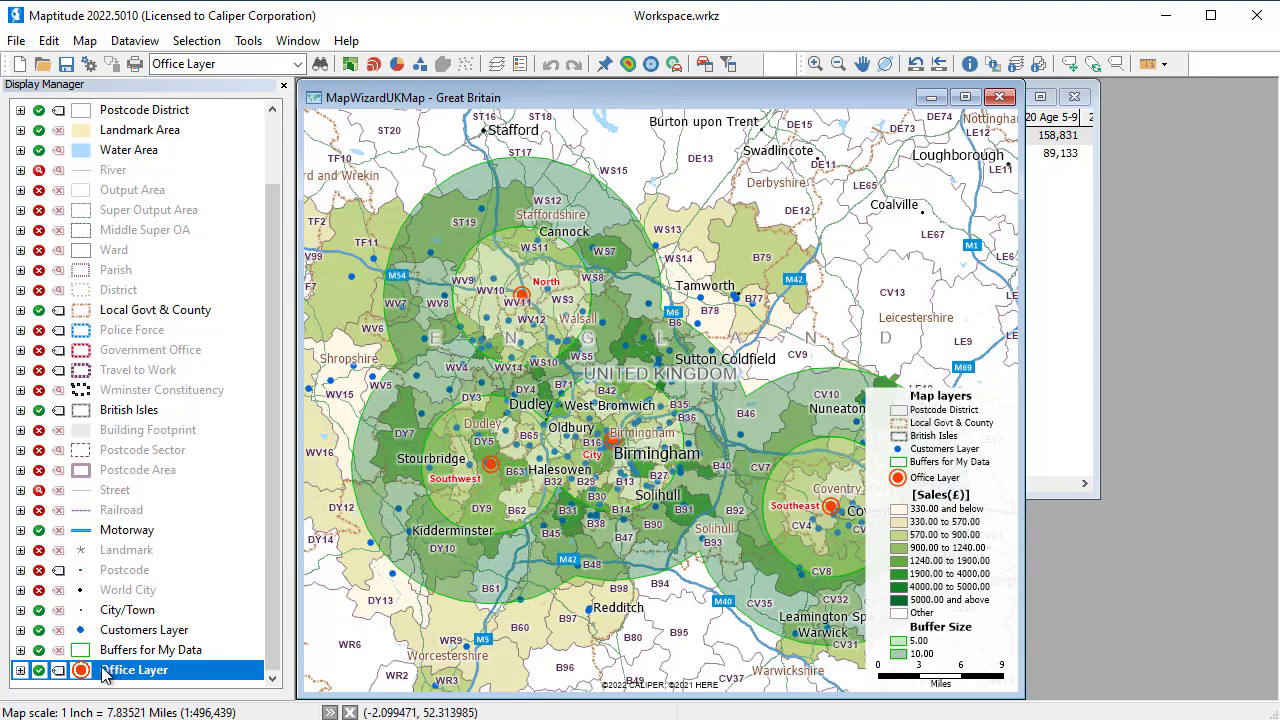
Set the Office Layer labels to orange-red text at size 16
{"action": "left_click", "coordinate": [57, 671]}
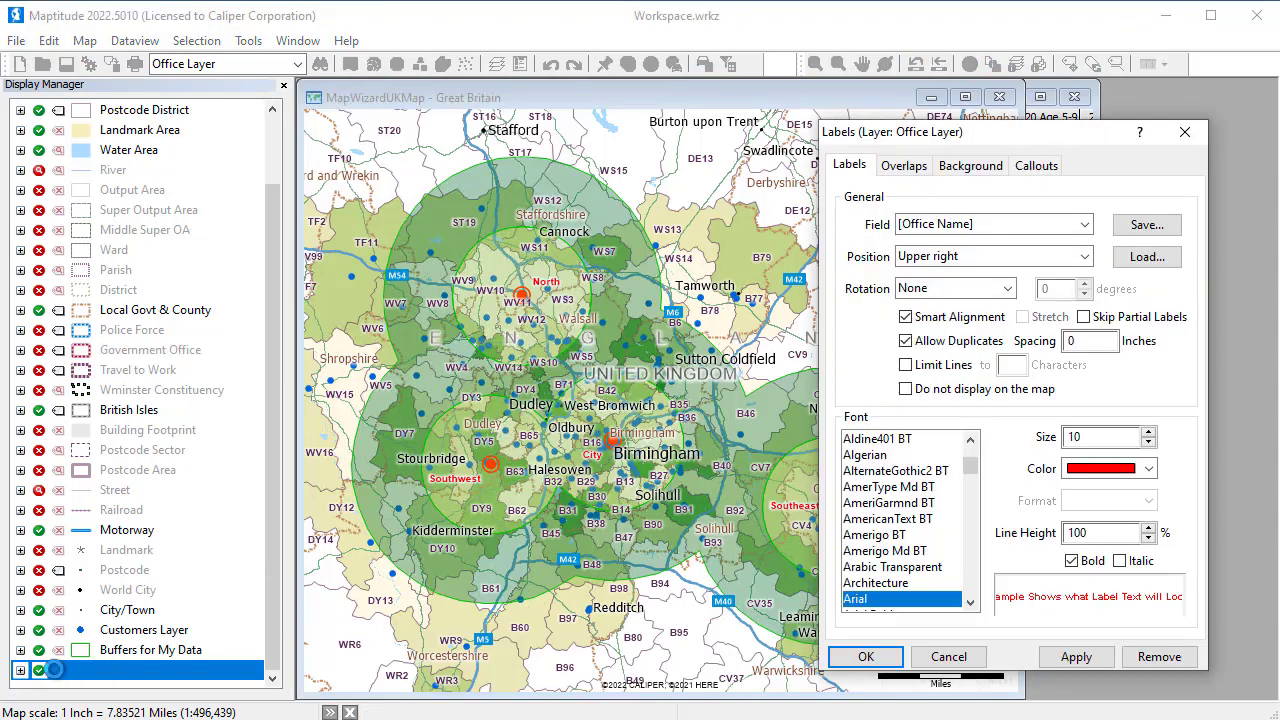
{"action": "left_click", "coordinate": [1099, 476]}
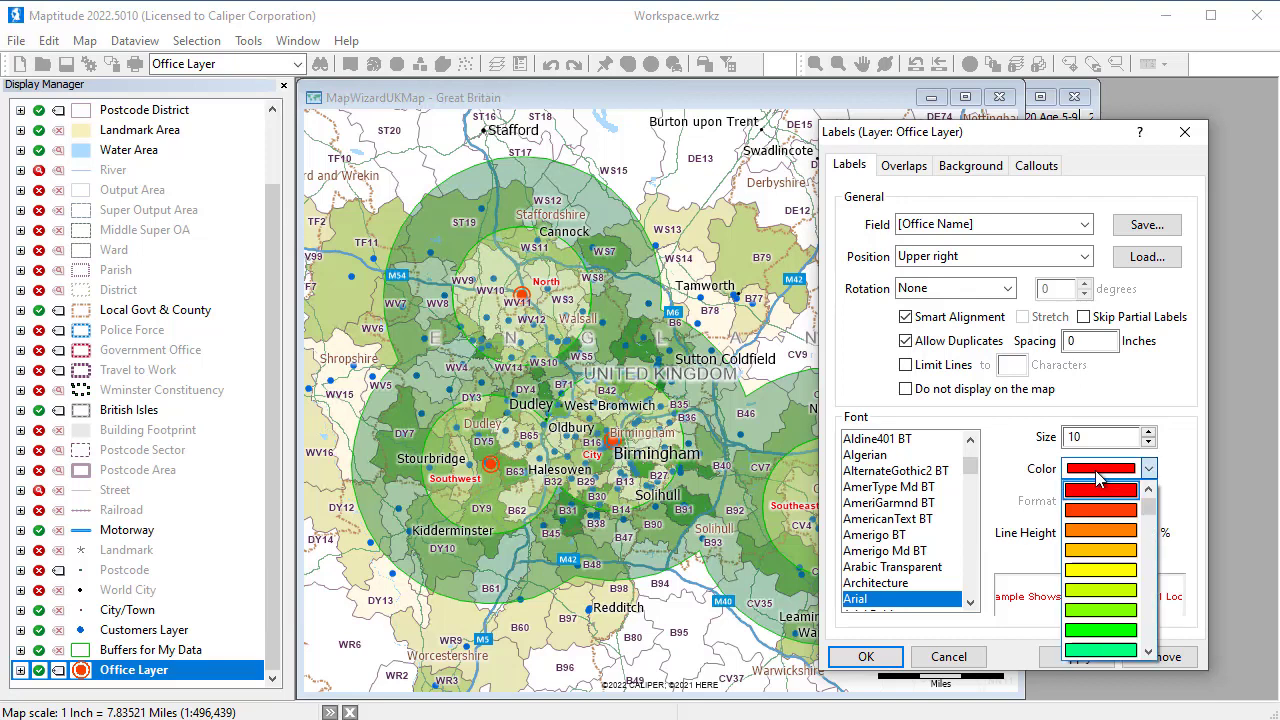
{"action": "left_click", "coordinate": [1101, 507]}
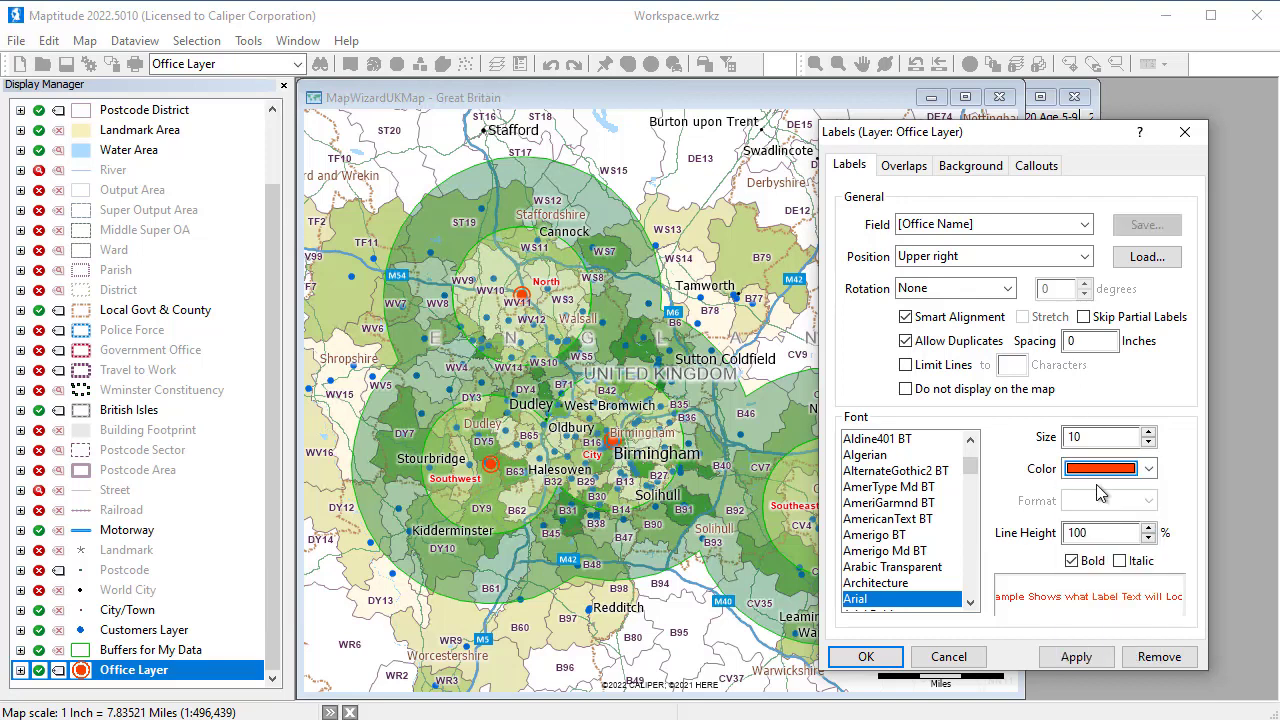
{"action": "left_click", "coordinate": [1149, 432]}
{"action": "left_click", "coordinate": [1149, 432]}
{"action": "left_click", "coordinate": [1149, 432]}
{"action": "left_click", "coordinate": [1149, 432]}
{"action": "left_click", "coordinate": [1149, 432]}
{"action": "left_click", "coordinate": [1149, 432]}
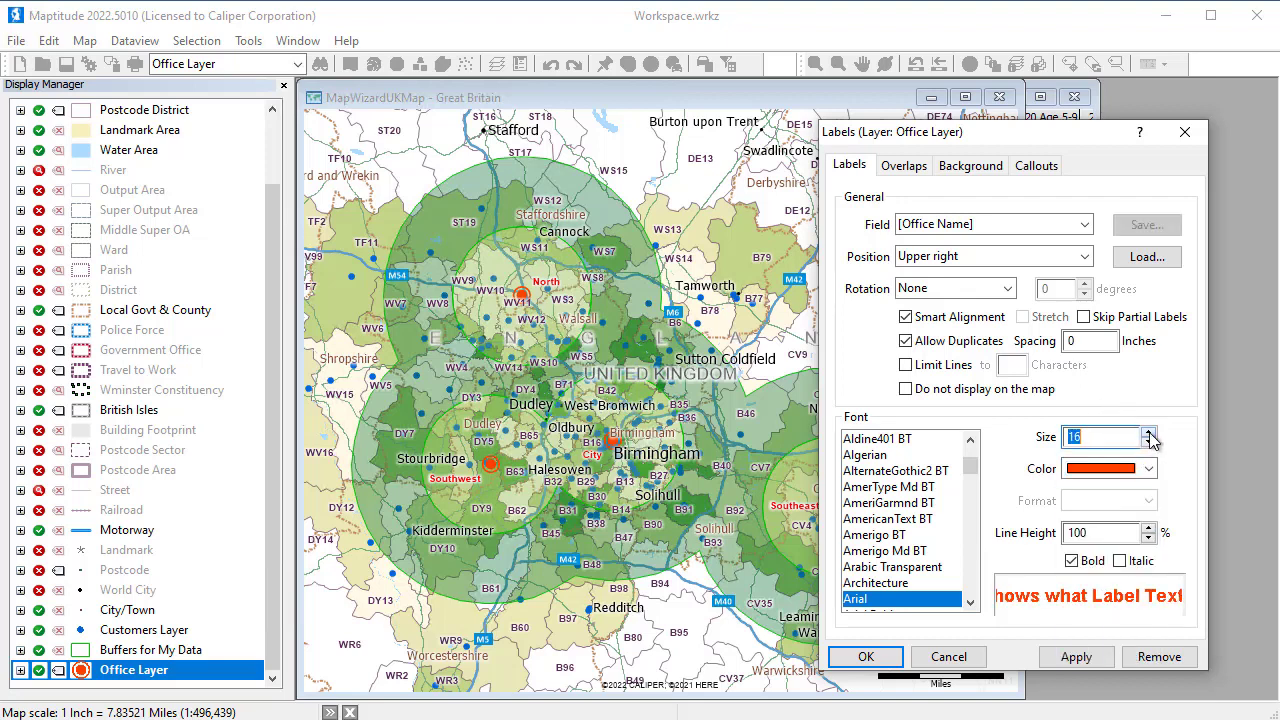
{"action": "left_click", "coordinate": [888, 662]}
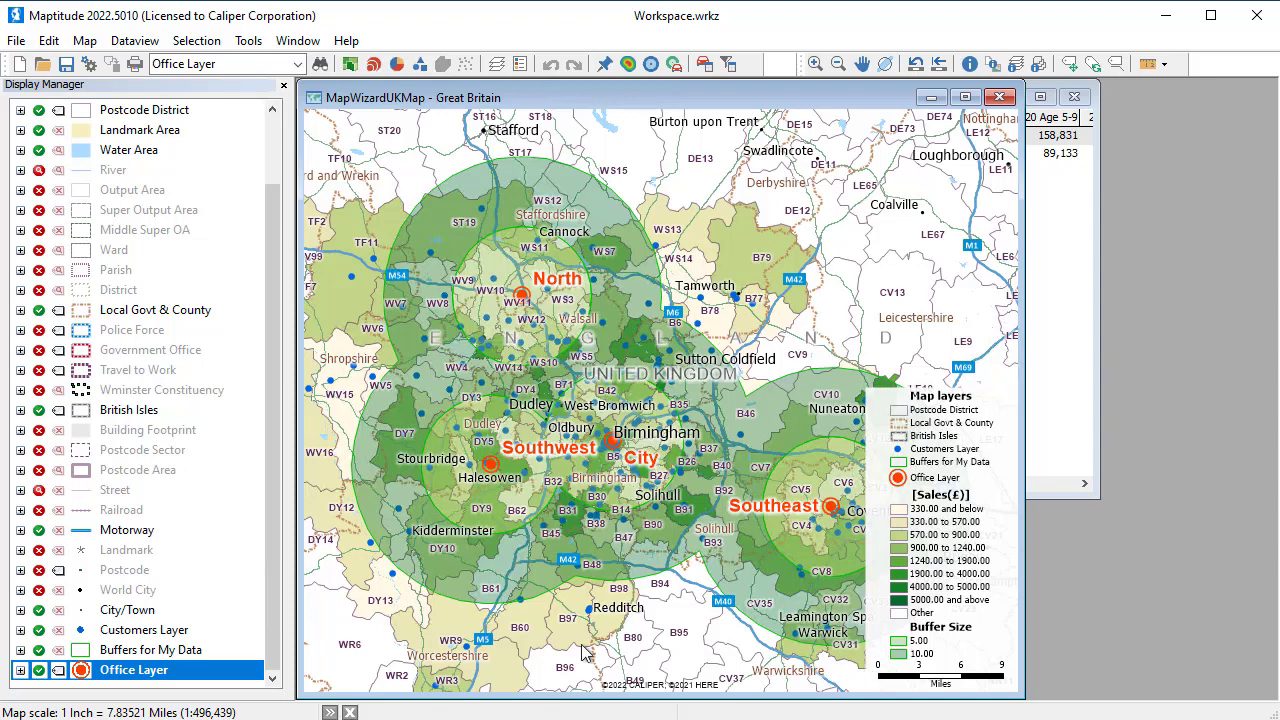
Hide the Buffers for My Data and Postcode District layers
{"action": "left_click", "coordinate": [39, 650]}
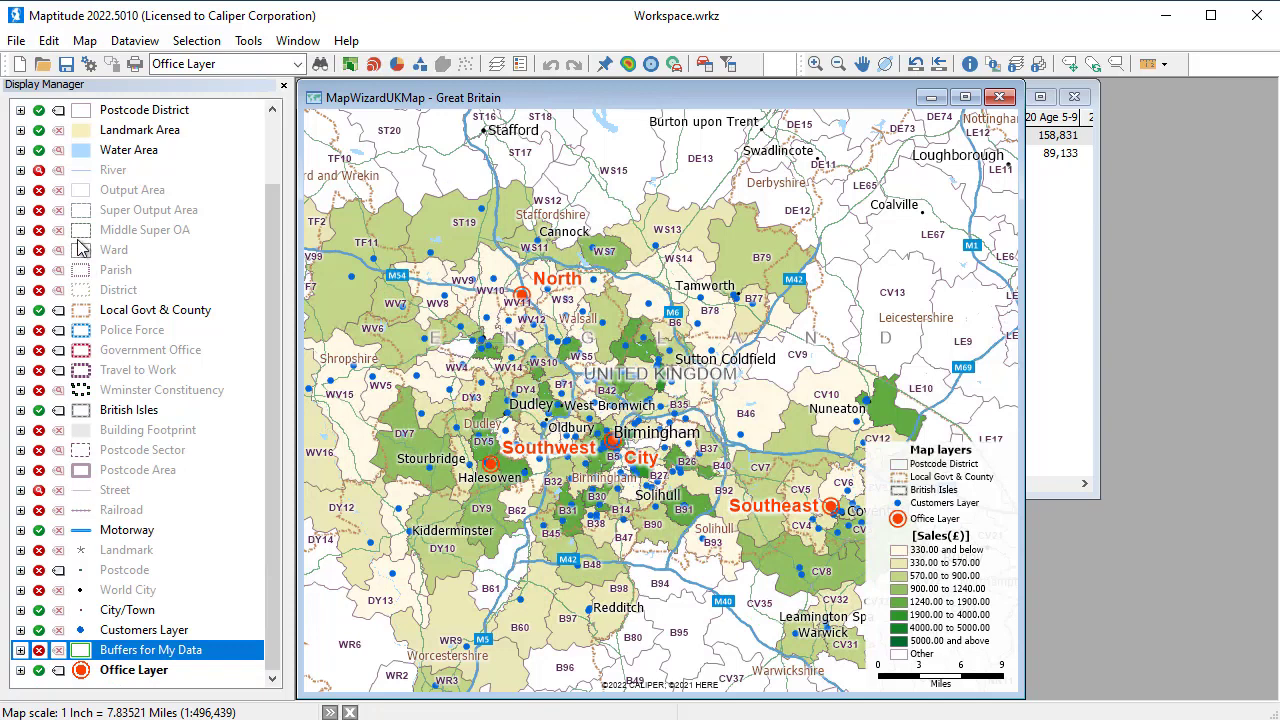
{"action": "left_click", "coordinate": [38, 110]}
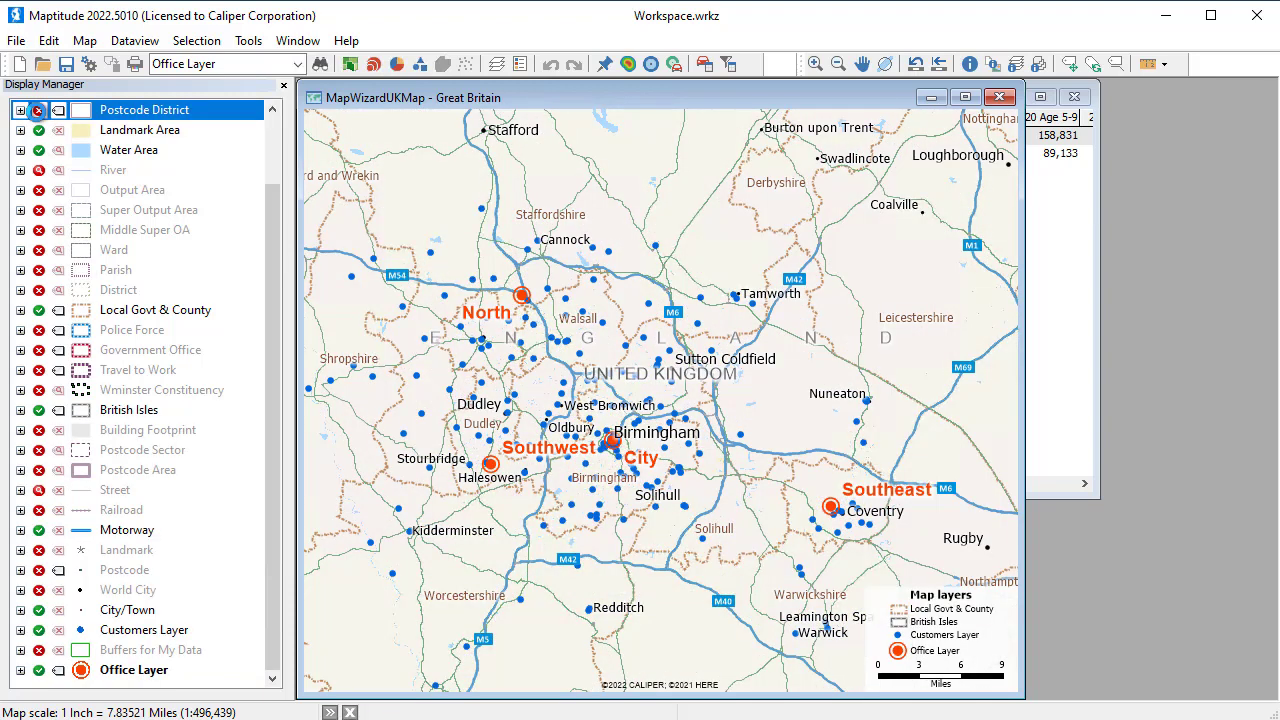
Set up drive-time rings around all Office Layer features, with 3 rings of 10 minutes on the fastest route
{"action": "left_click", "coordinate": [675, 65]}
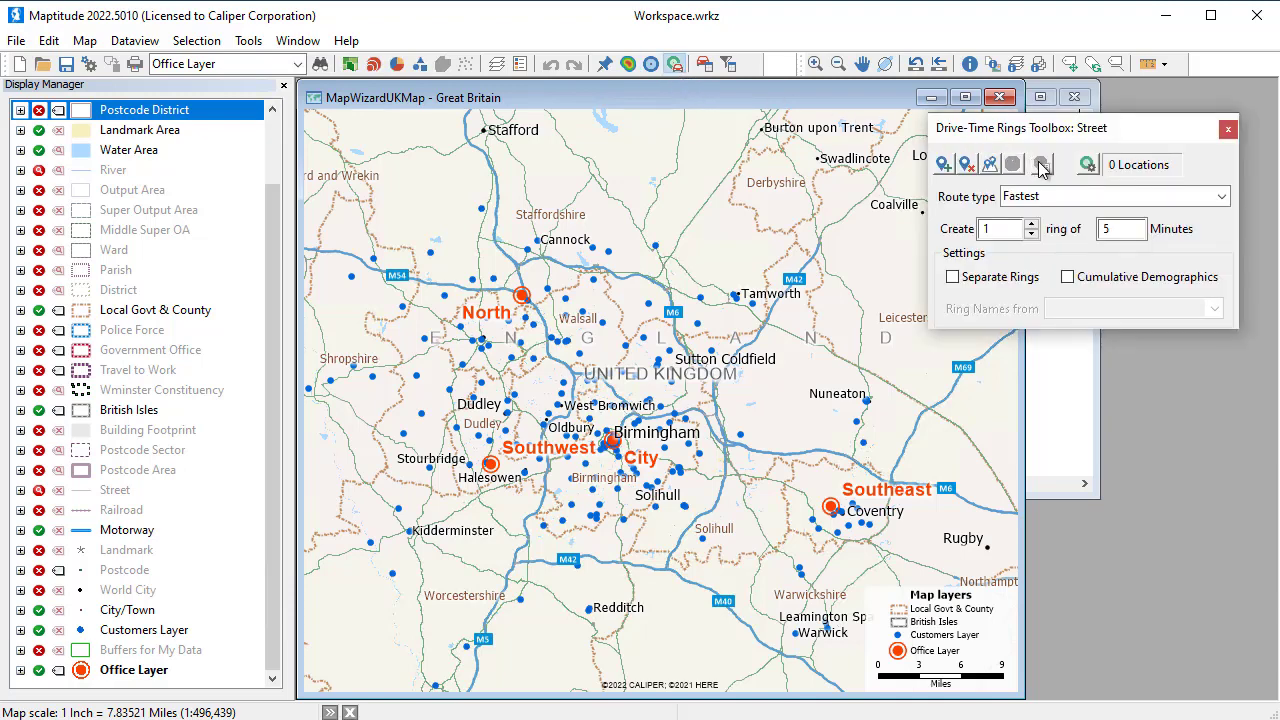
{"action": "left_click", "coordinate": [991, 166]}
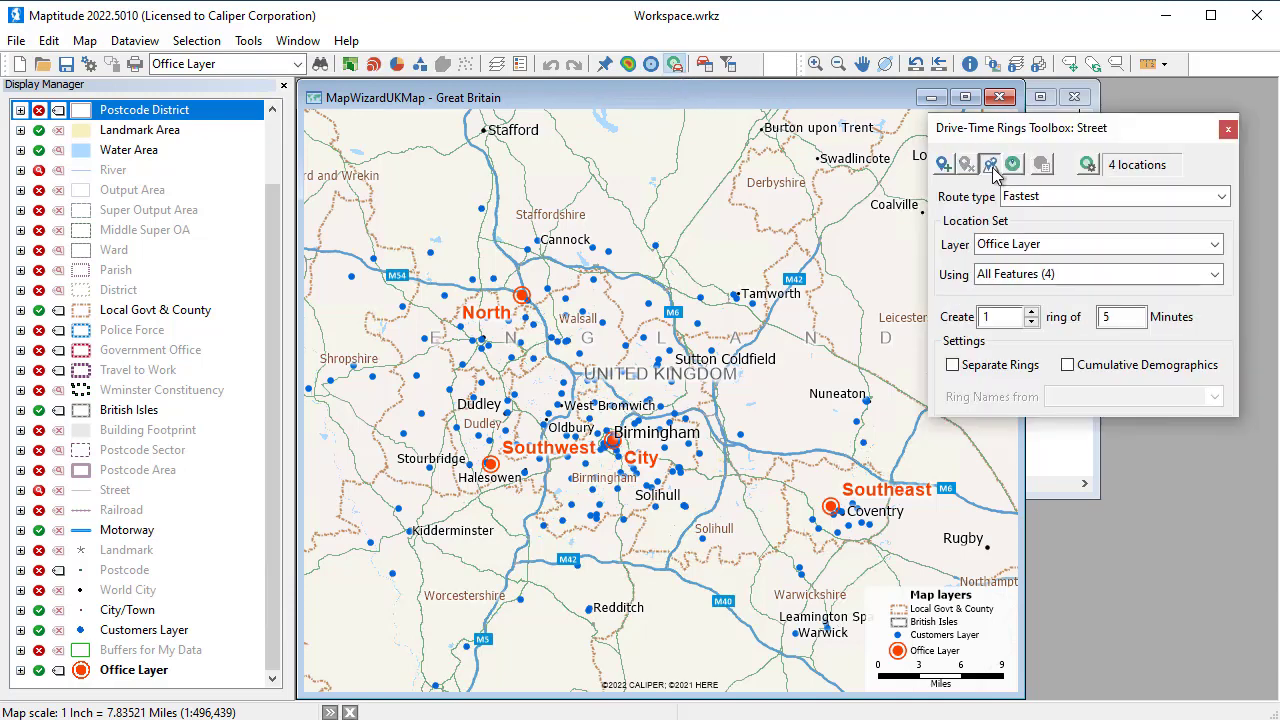
{"action": "left_click", "coordinate": [1032, 313]}
{"action": "left_click", "coordinate": [1032, 313]}
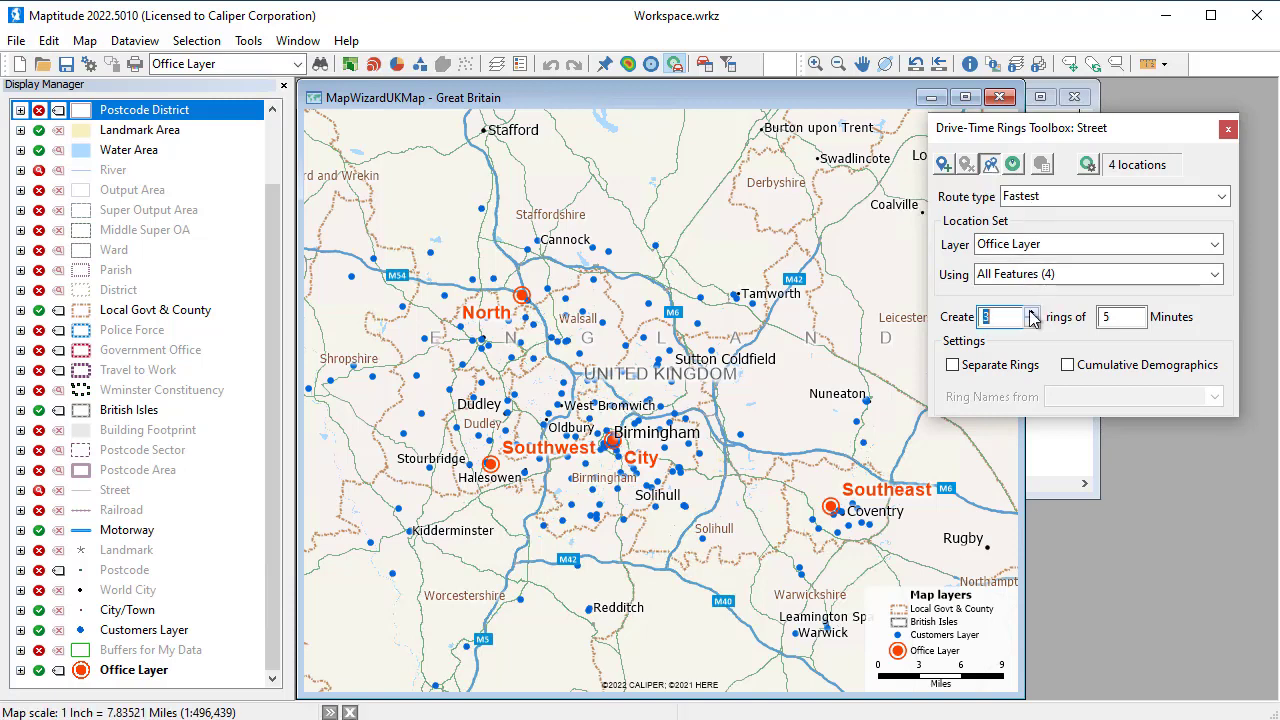
{"action": "double_click", "coordinate": [1098, 318]}
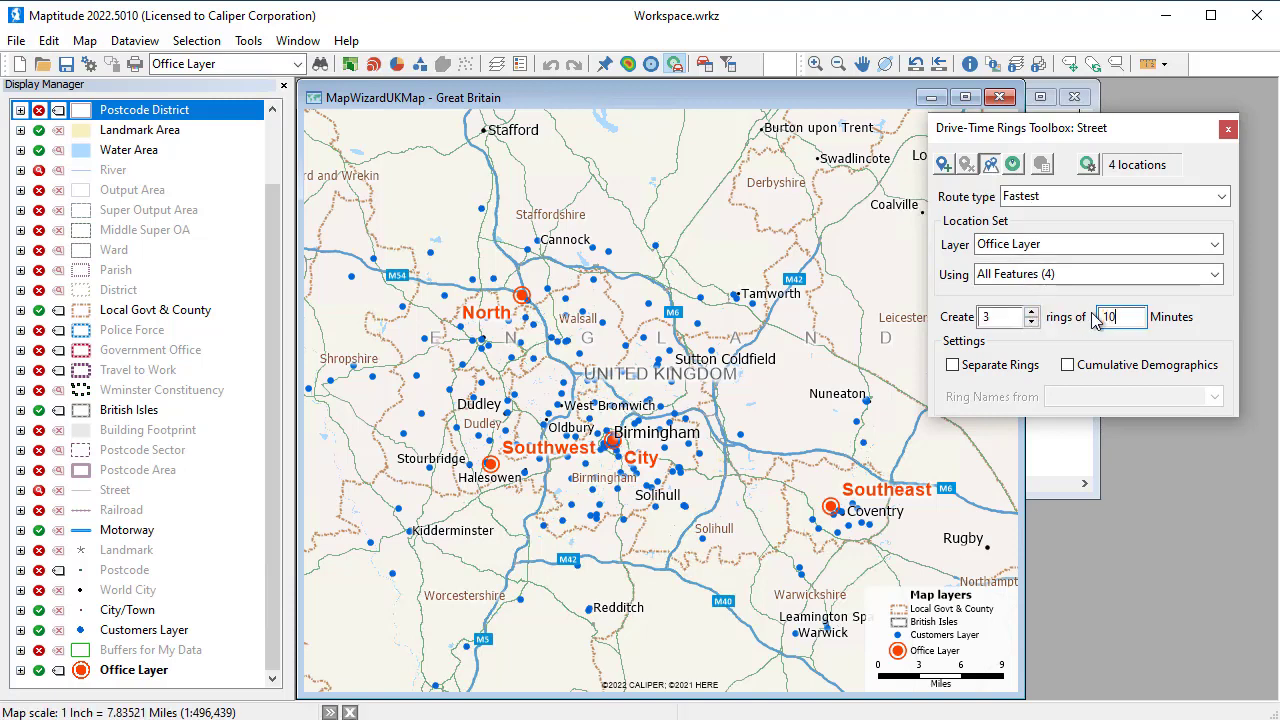
{"action": "type", "text": "10"}
Configure the drive-time ring demographics to count features of the Customers Layer and sum the Sales(£) field
{"action": "left_click", "coordinate": [1087, 164]}
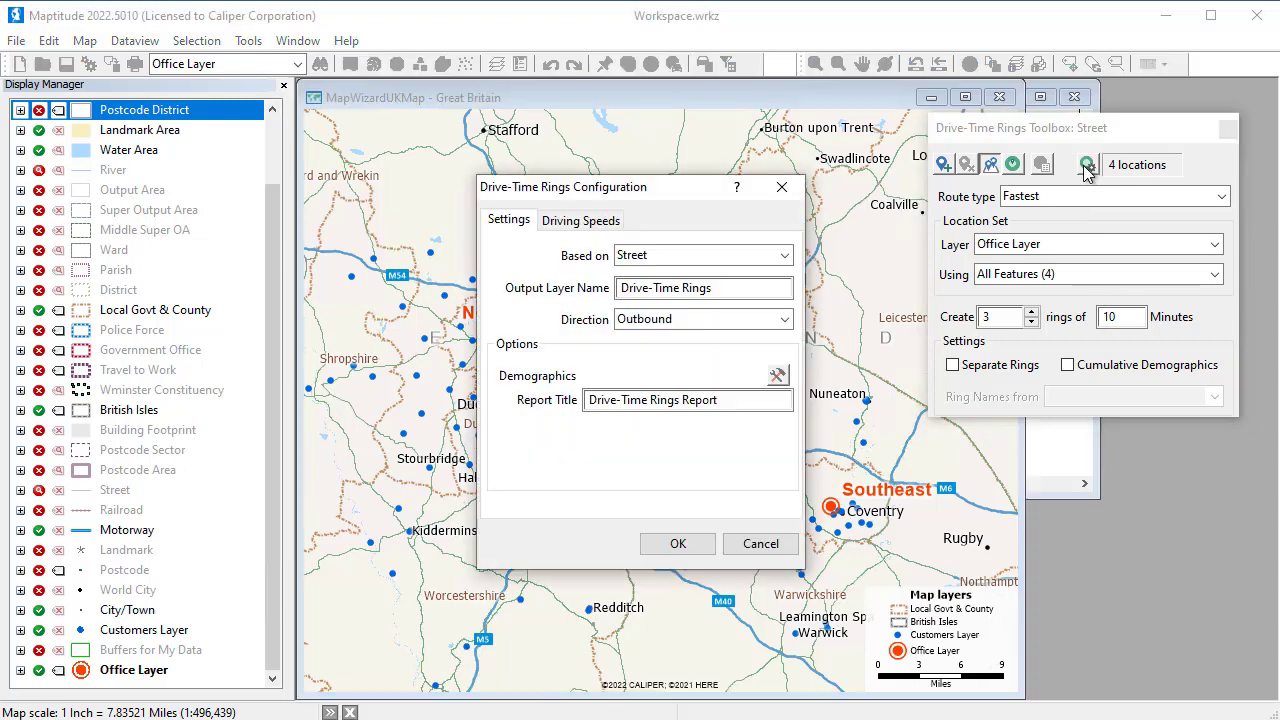
{"action": "left_click", "coordinate": [776, 376]}
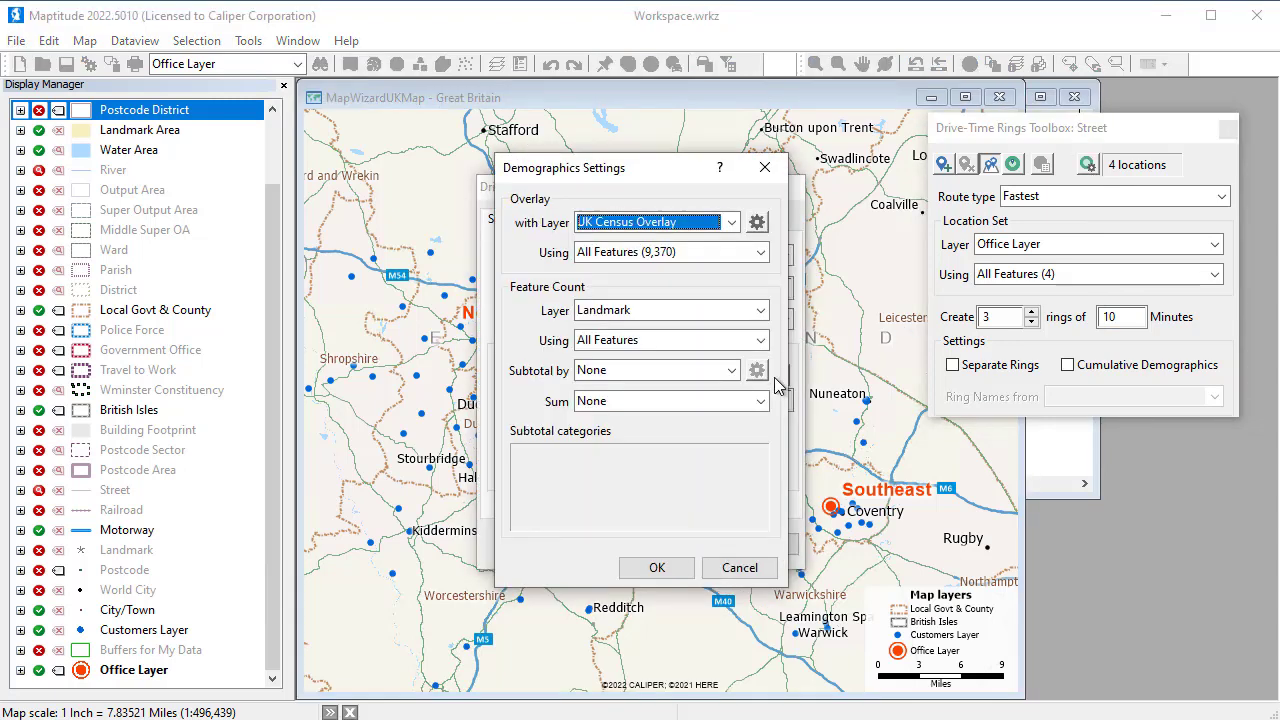
{"action": "left_click", "coordinate": [760, 310]}
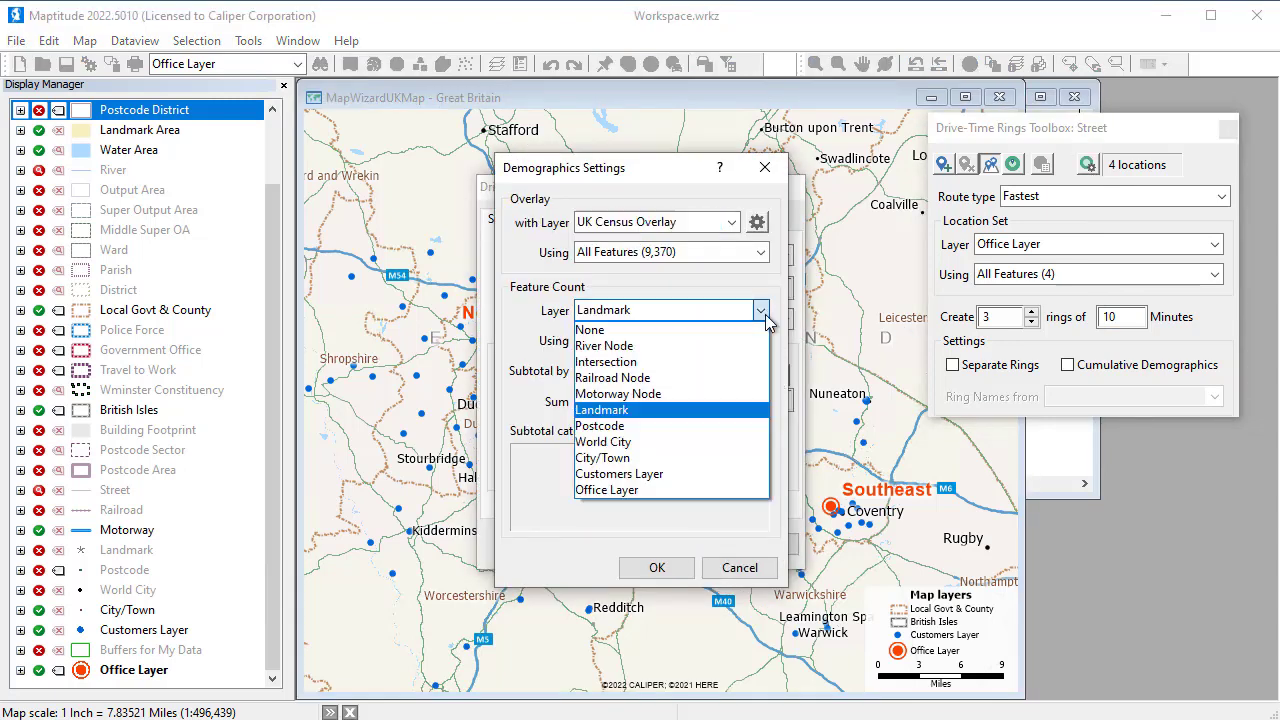
{"action": "left_click", "coordinate": [683, 474]}
{"action": "left_click", "coordinate": [693, 405]}
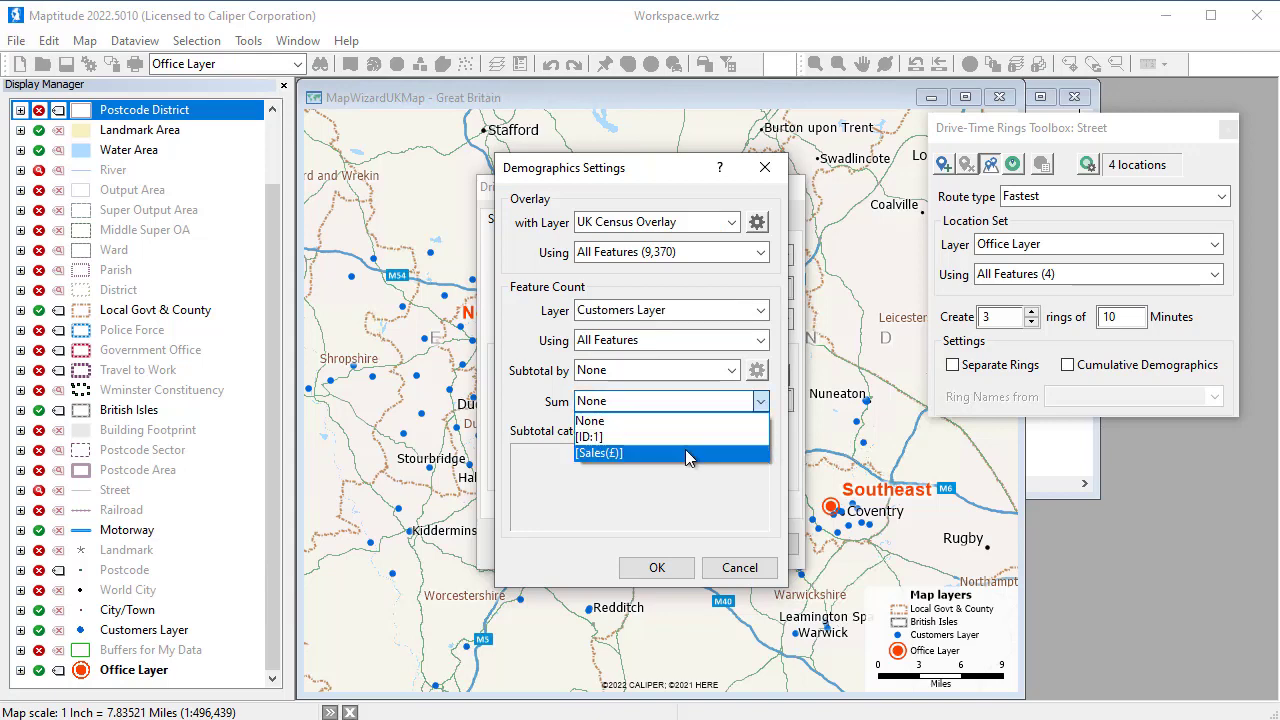
{"action": "left_click", "coordinate": [610, 449]}
{"action": "left_click", "coordinate": [657, 567]}
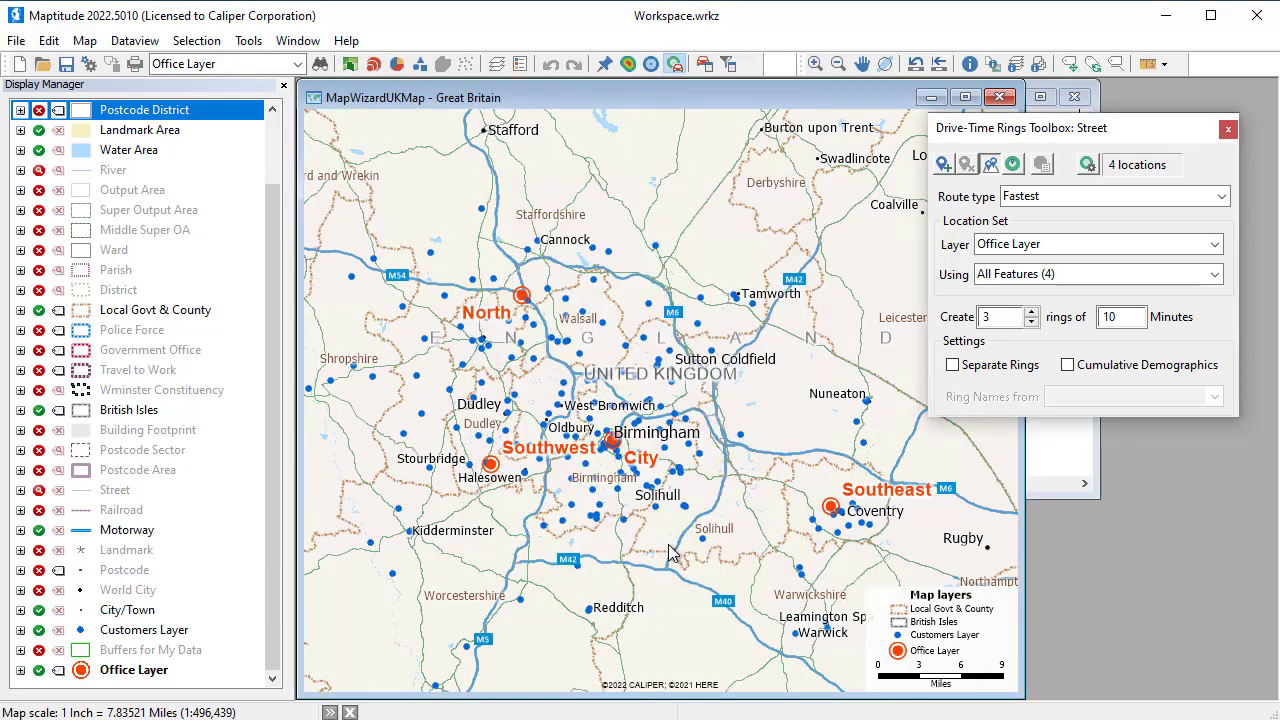
Create the drive-time rings, calculate their demographics and look through the resulting report
{"action": "left_click", "coordinate": [1013, 165]}
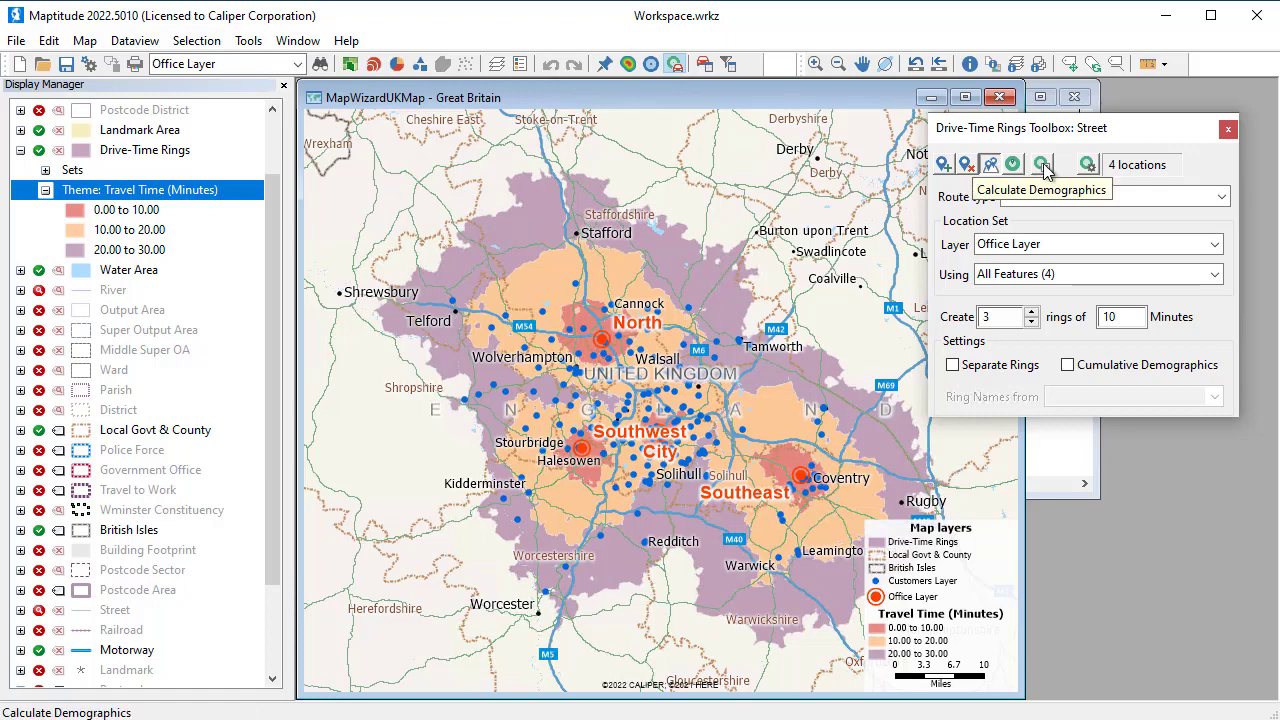
{"action": "left_click", "coordinate": [1043, 165]}
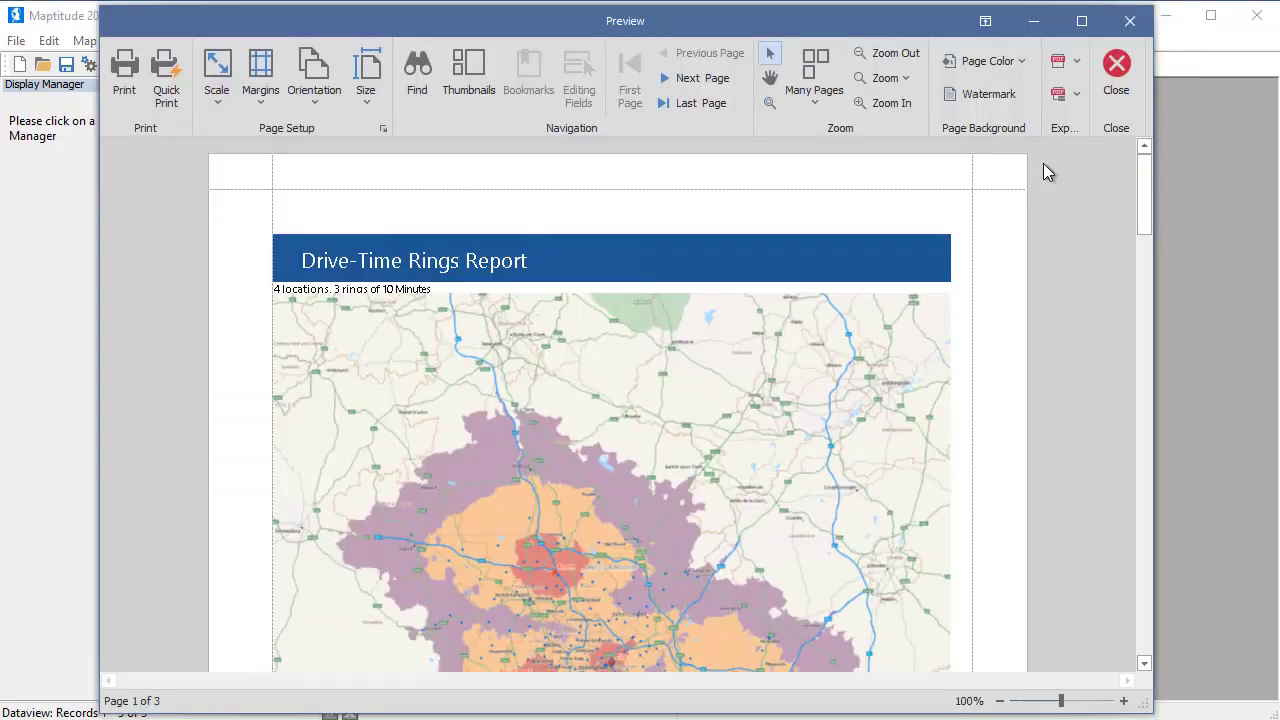
{"action": "left_click_drag", "start_coordinate": [1147, 195], "coordinate": [1142, 514]}
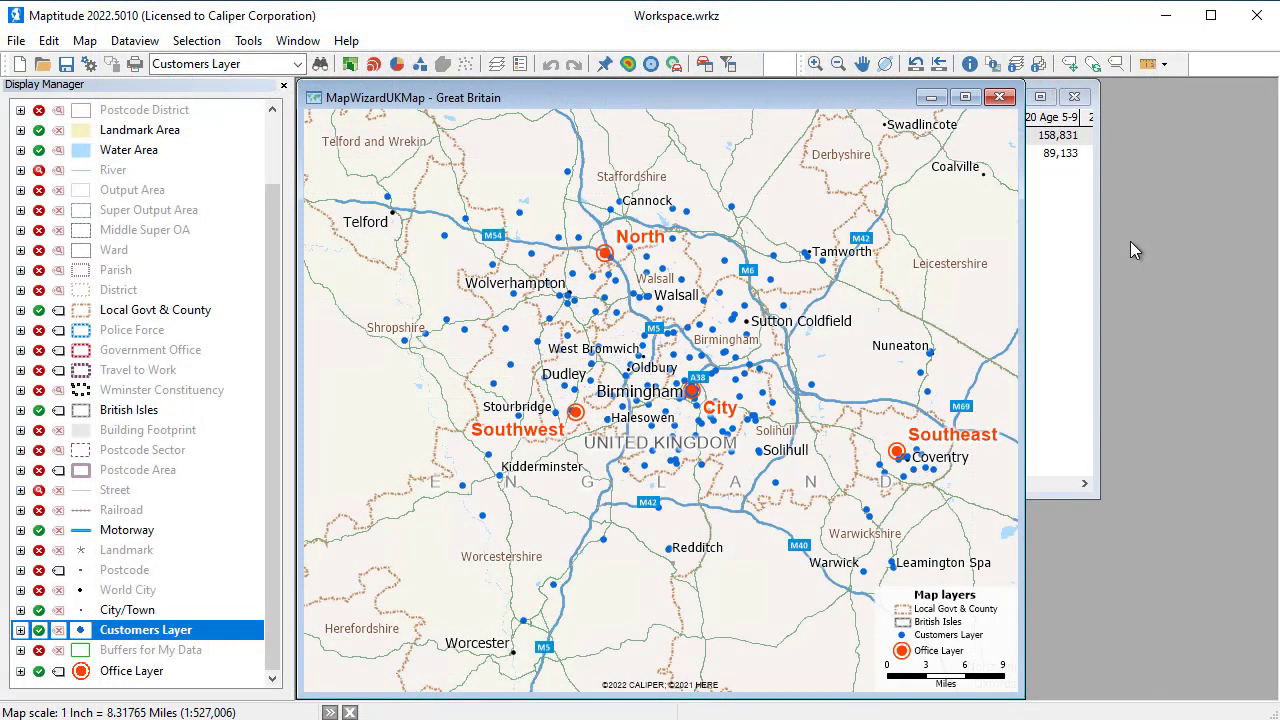
Set up a distance and travel time matrix from the Customers Layer to the Office Layer
{"action": "left_click", "coordinate": [248, 40]}
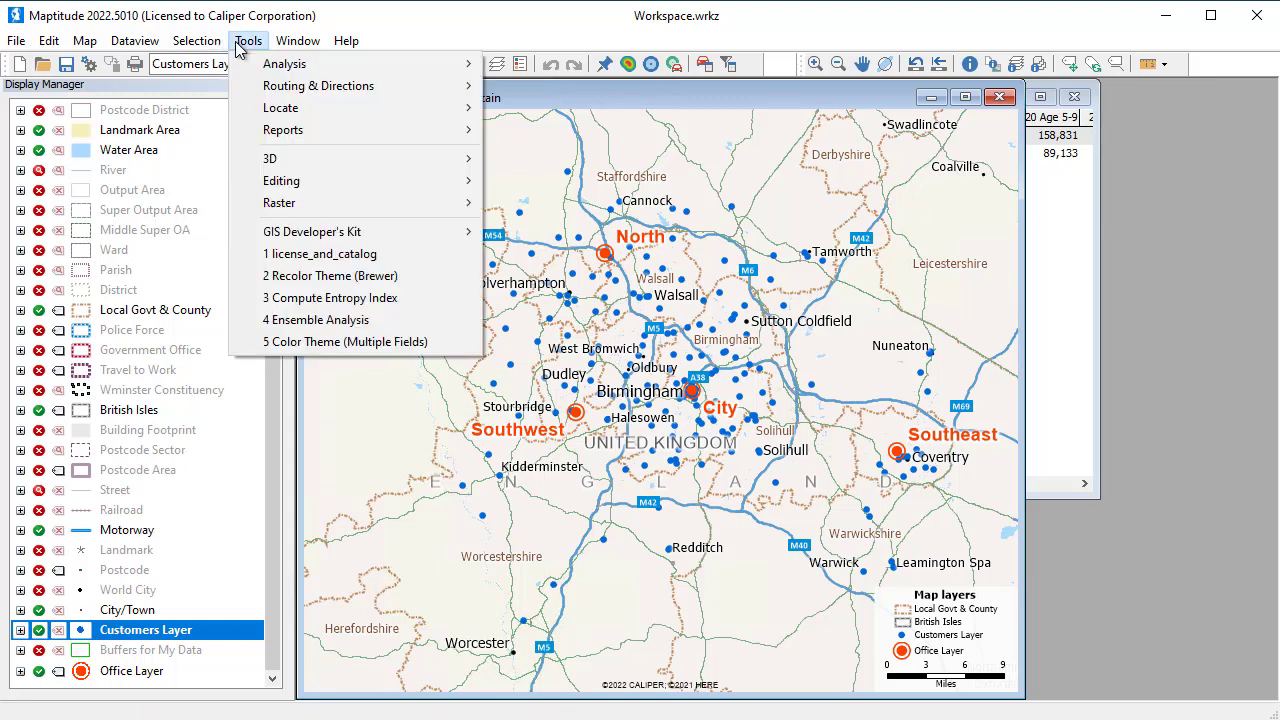
{"action": "mouse_move", "coordinate": [286, 90]}
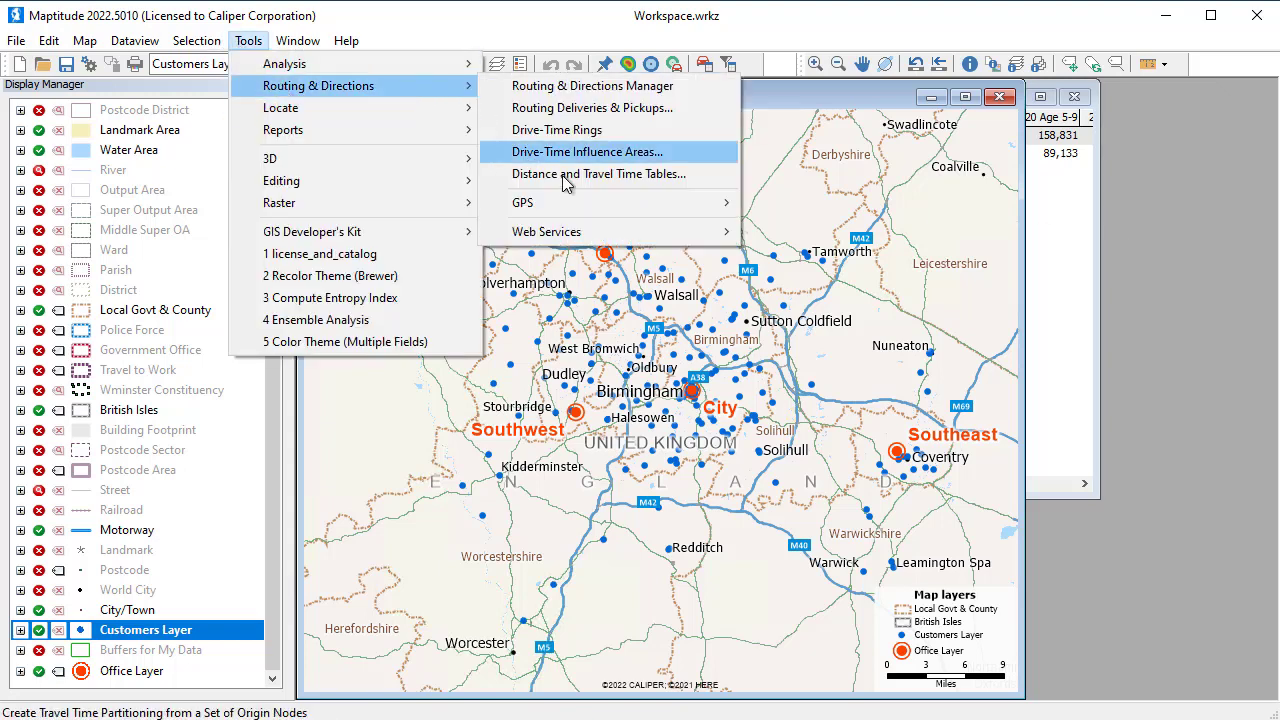
{"action": "left_click", "coordinate": [567, 176]}
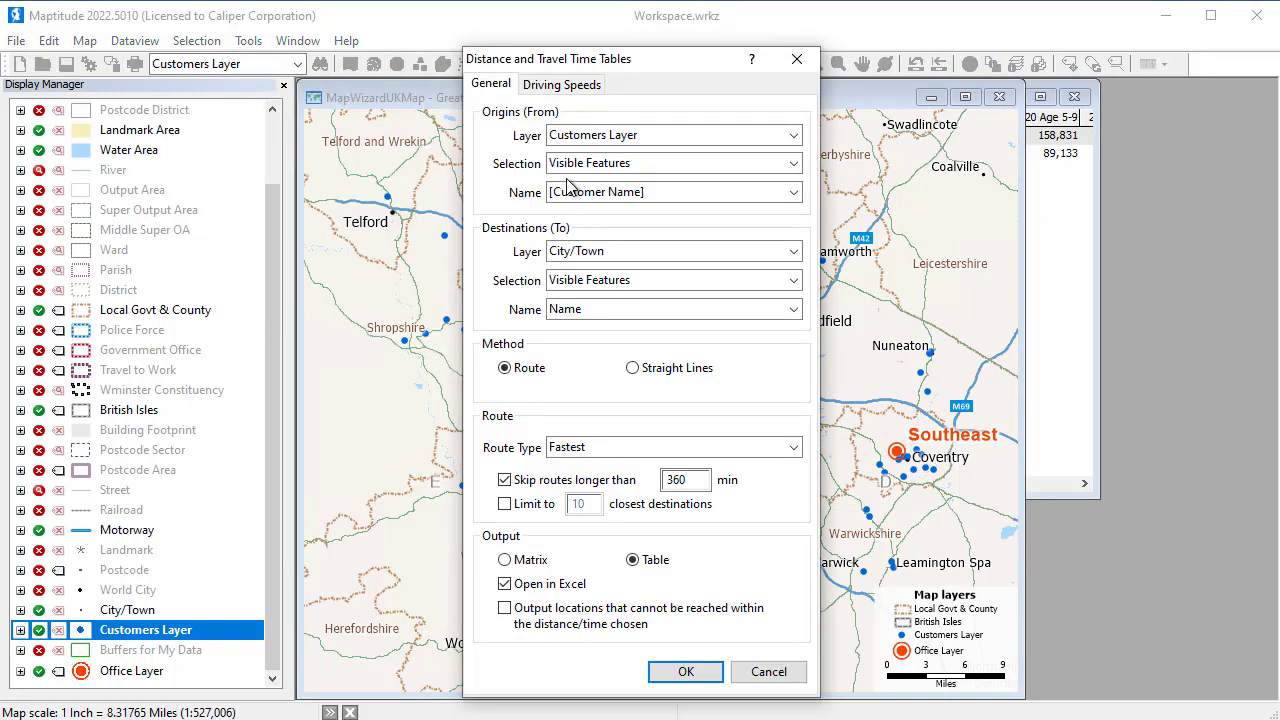
{"action": "left_click", "coordinate": [607, 252]}
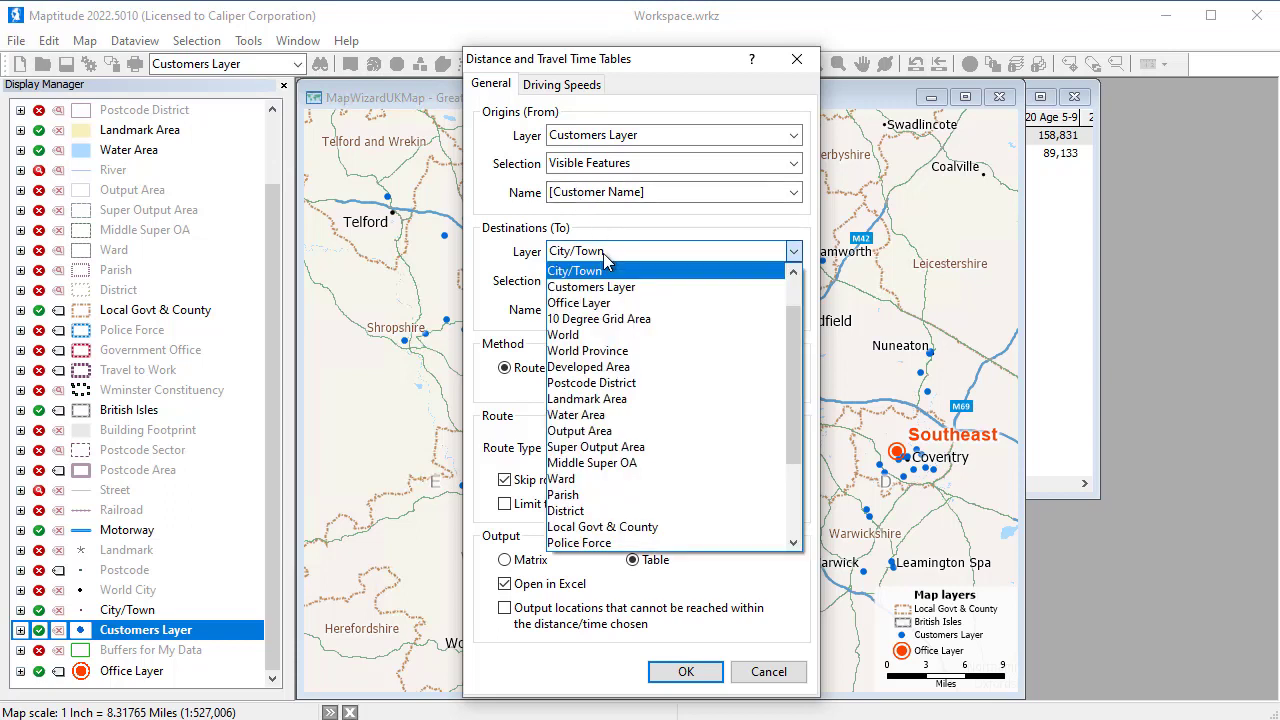
{"action": "left_click", "coordinate": [604, 303]}
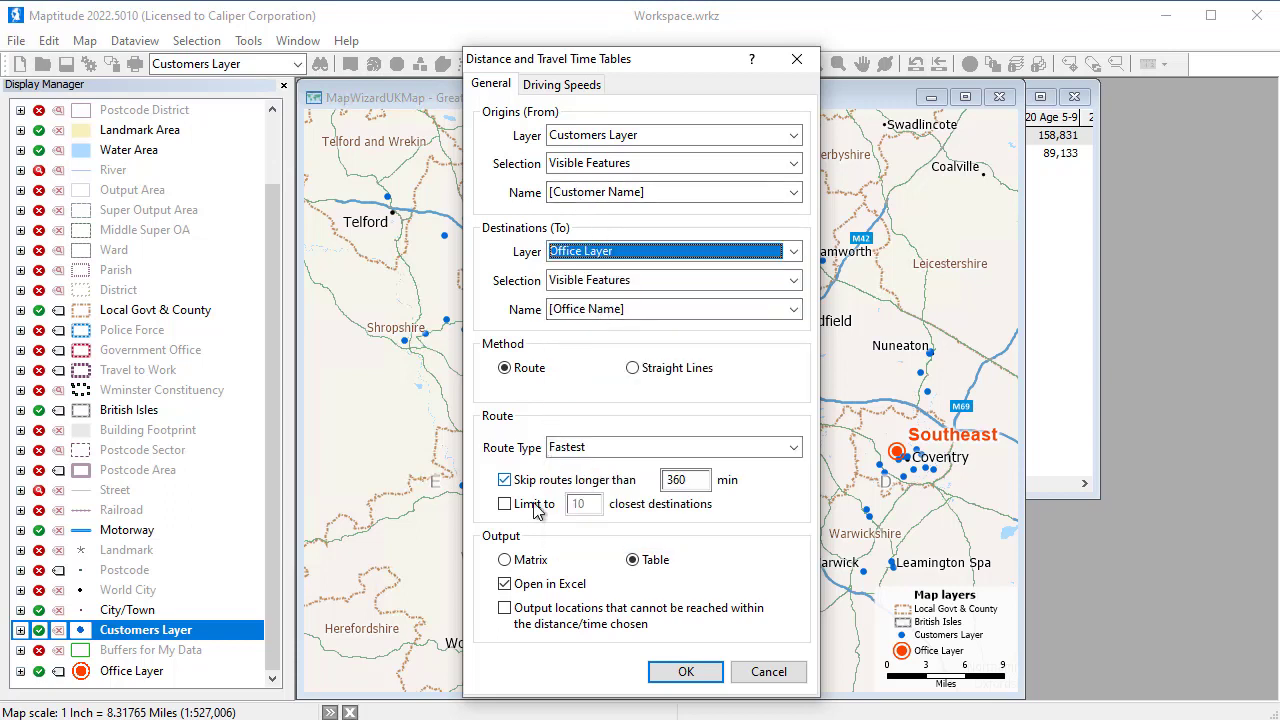
{"action": "left_click", "coordinate": [526, 562]}
Generate the matrix as the Excel worksheet UK Customer Accessibility and close the opened workbook
{"action": "left_click", "coordinate": [681, 674]}
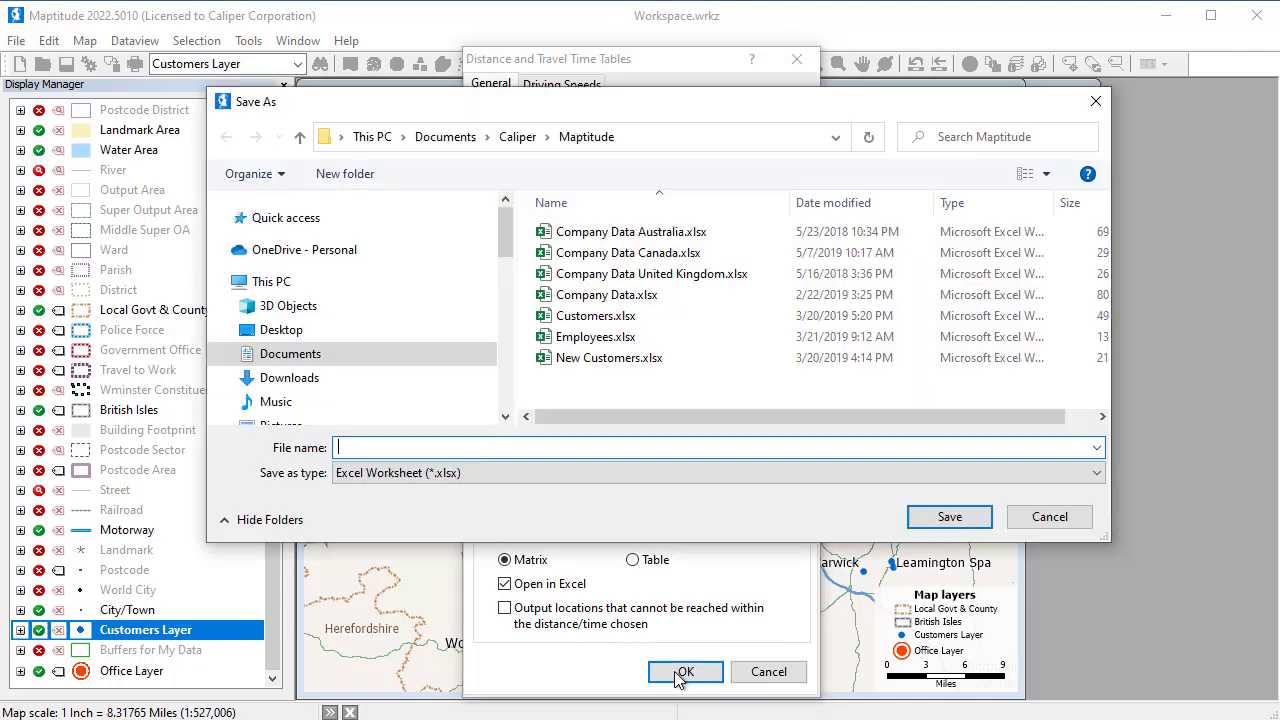
{"action": "type", "text": "UK Customer Accessibility"}
{"action": "left_click", "coordinate": [958, 524]}
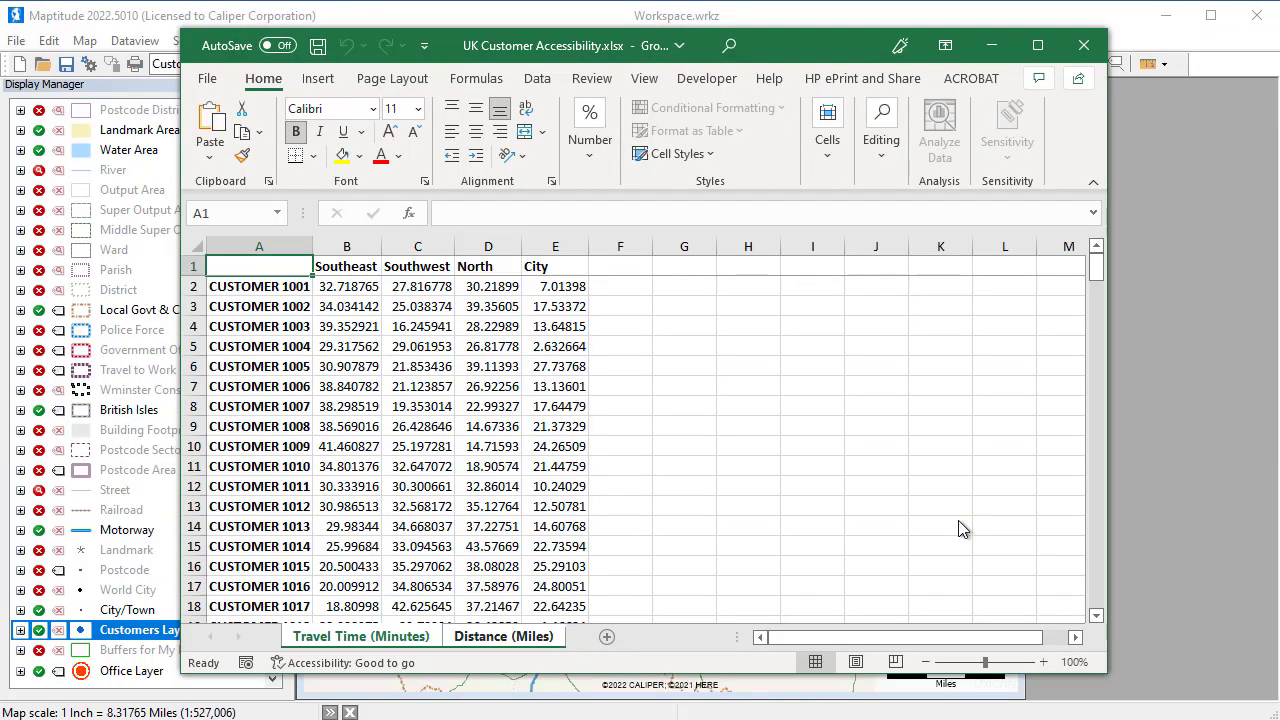
{"action": "left_click", "coordinate": [1085, 52]}
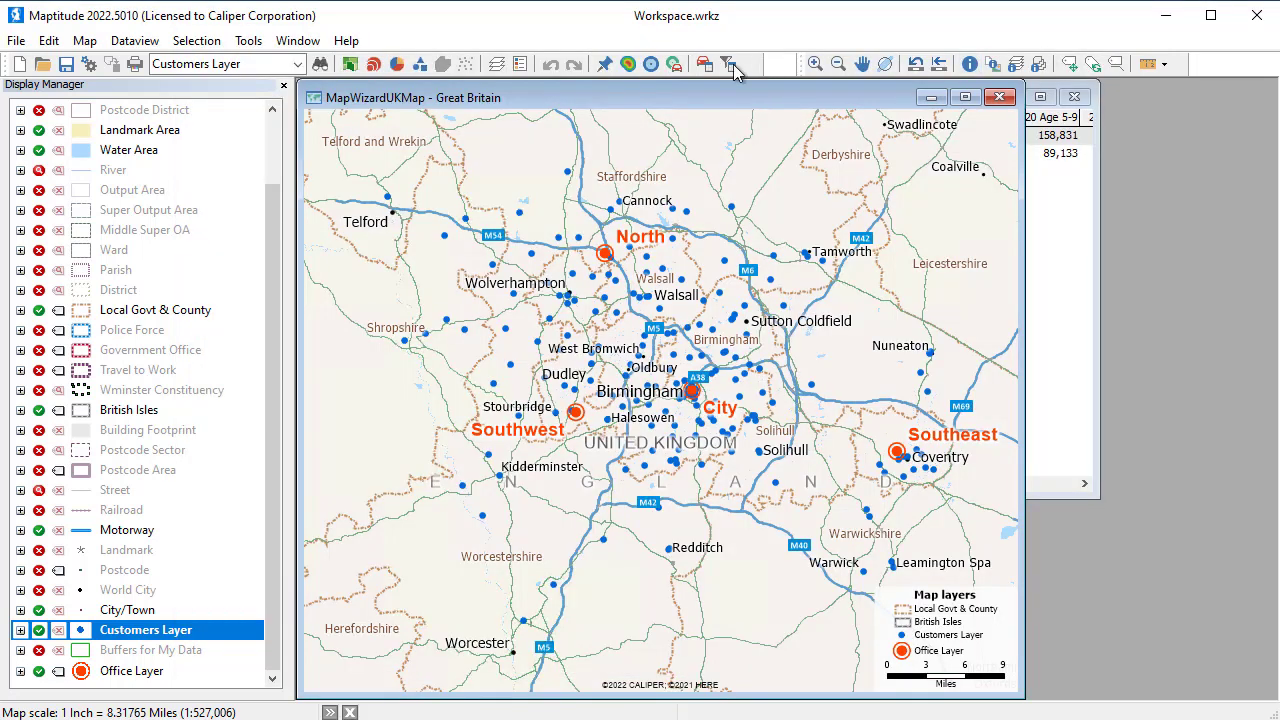
Optimize the stop order of the office route starting and ending at City, and look at the Southwest stop's directions
{"action": "left_click", "coordinate": [704, 64]}
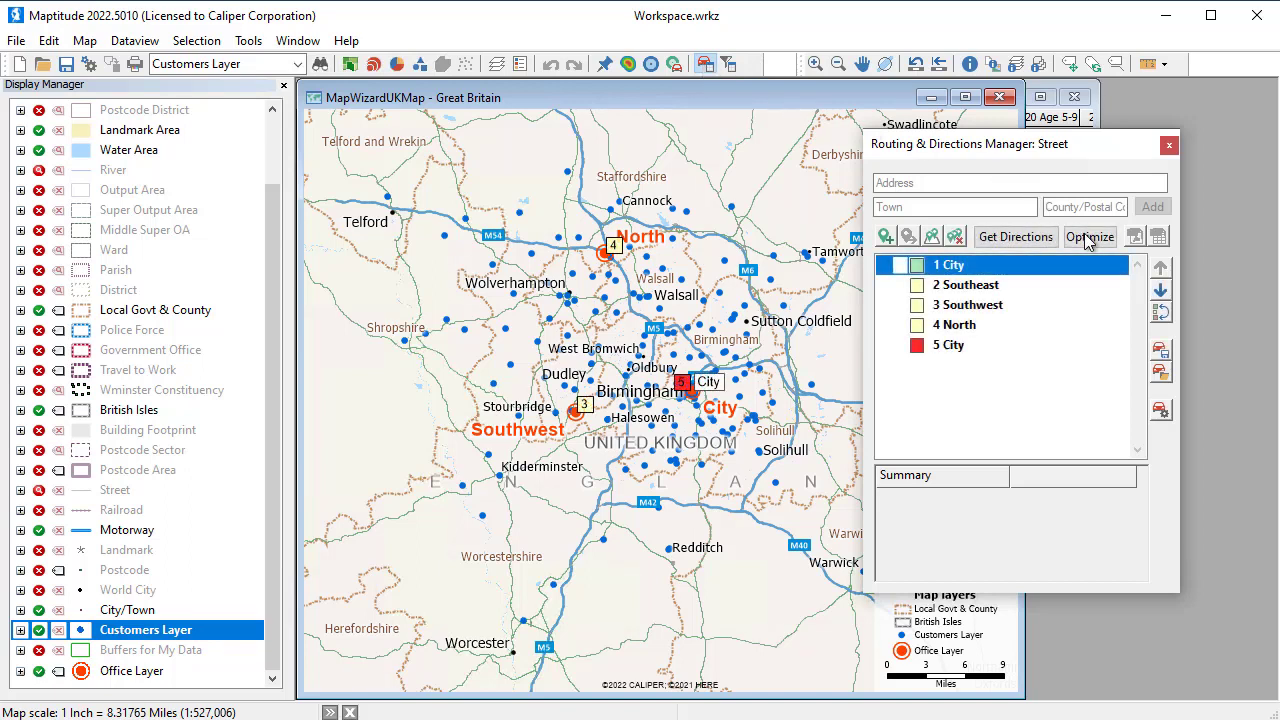
{"action": "left_click", "coordinate": [1089, 242]}
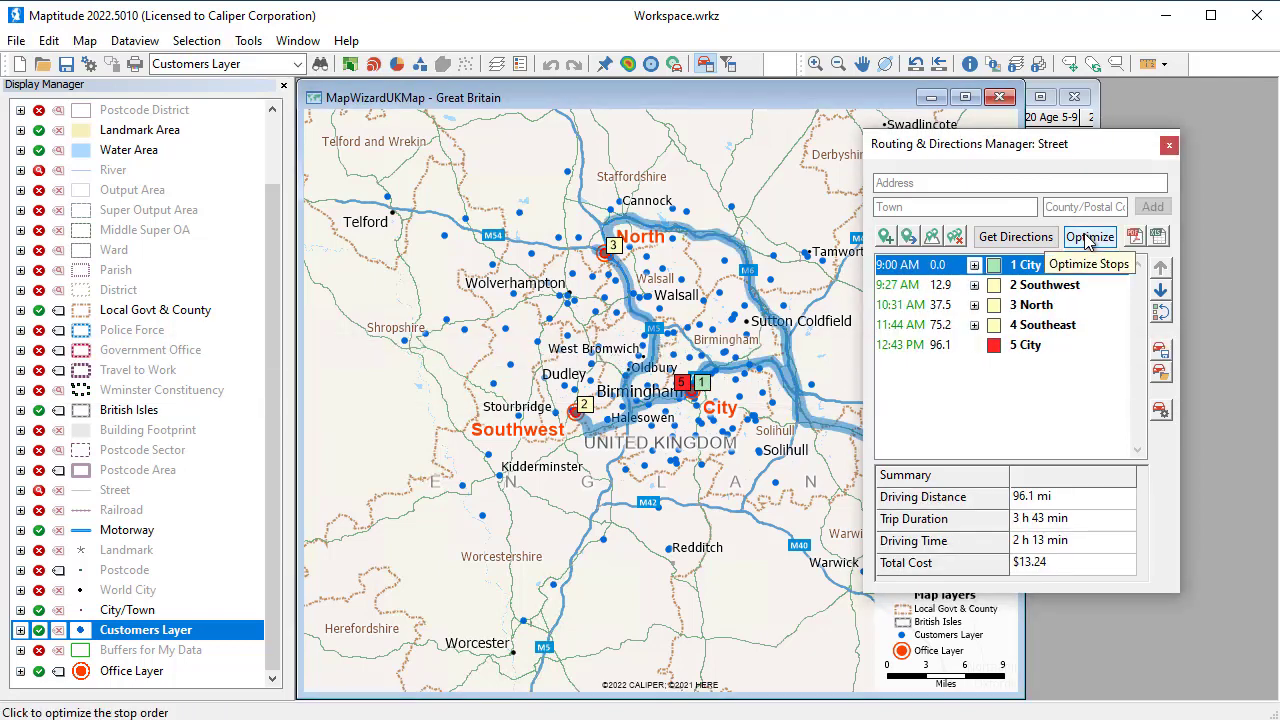
{"action": "left_click", "coordinate": [977, 287]}
{"action": "left_click", "coordinate": [974, 285]}
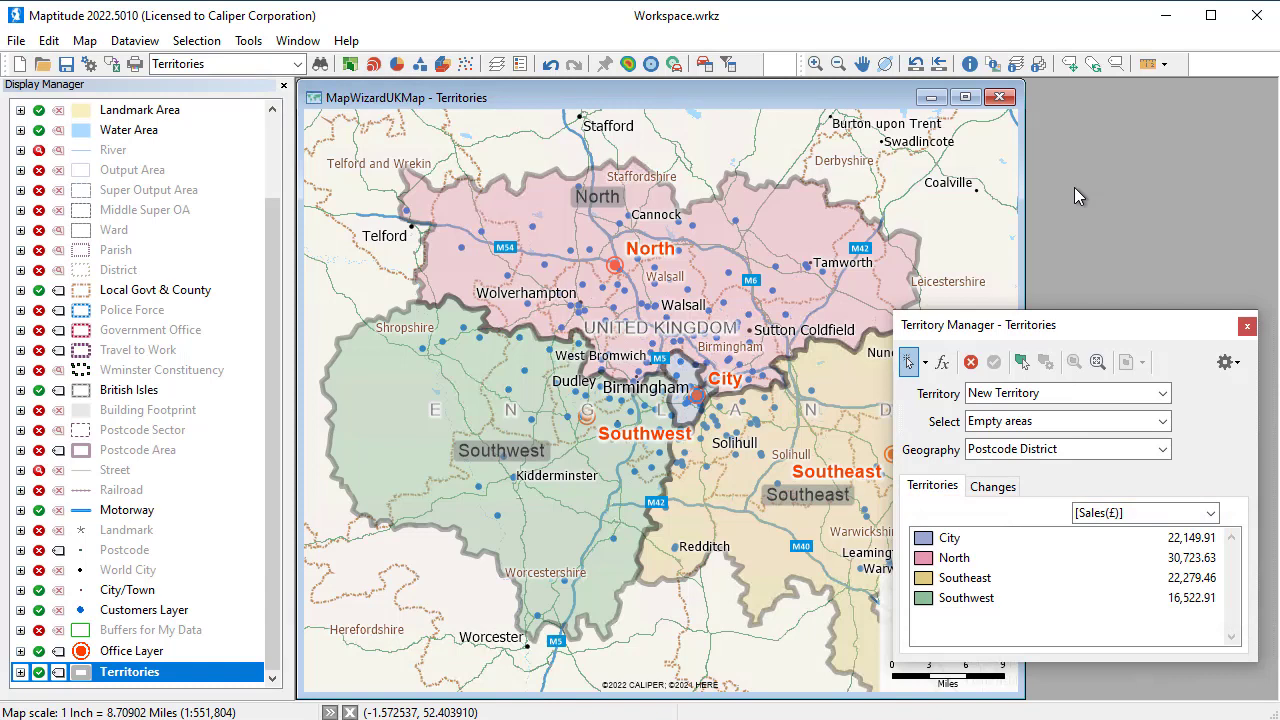
Set Southwest as the territory to edit, allow any area while preventing overlapping territories, and display the territory changes
{"action": "left_click", "coordinate": [1160, 393]}
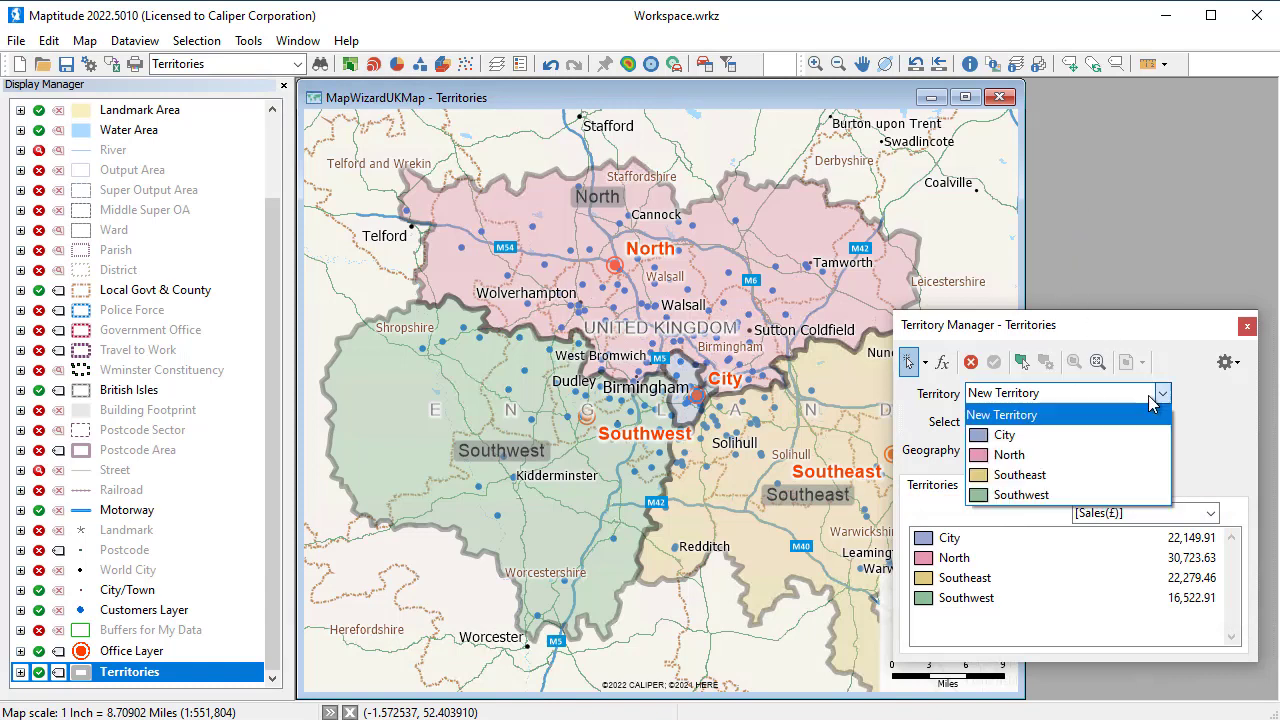
{"action": "left_click", "coordinate": [1103, 495]}
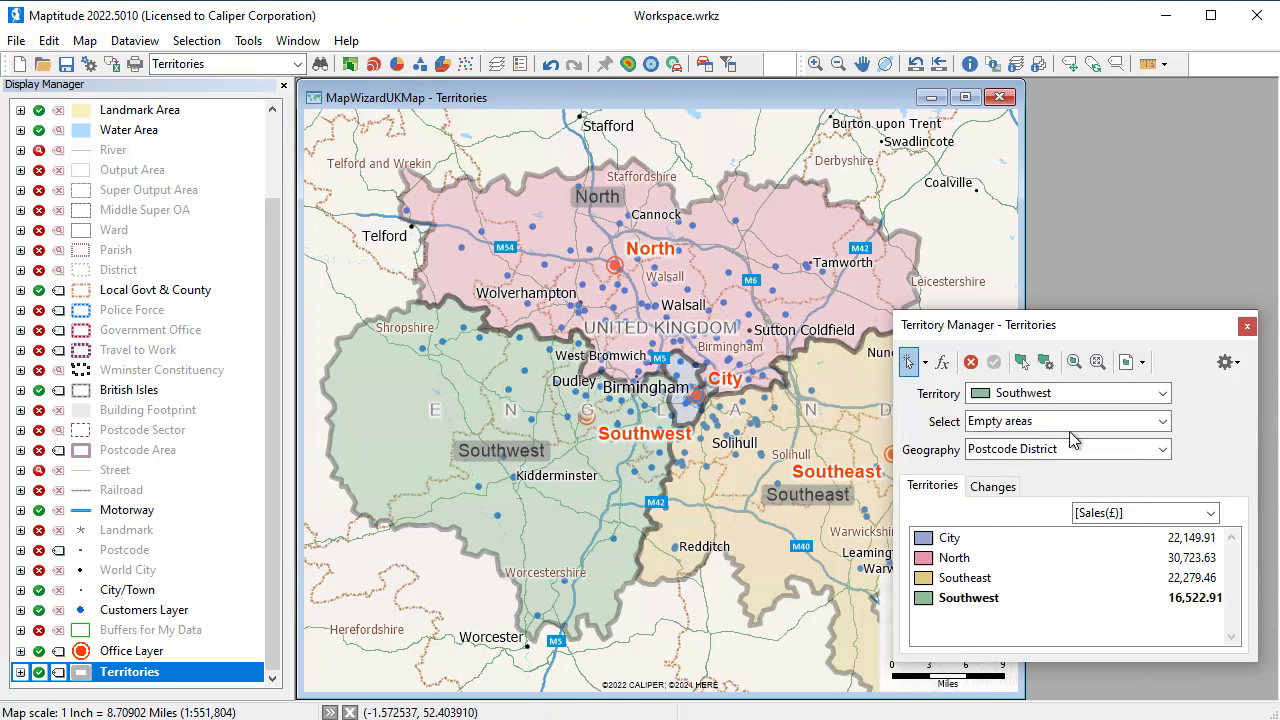
{"action": "left_click", "coordinate": [1068, 426]}
{"action": "left_click", "coordinate": [1075, 457]}
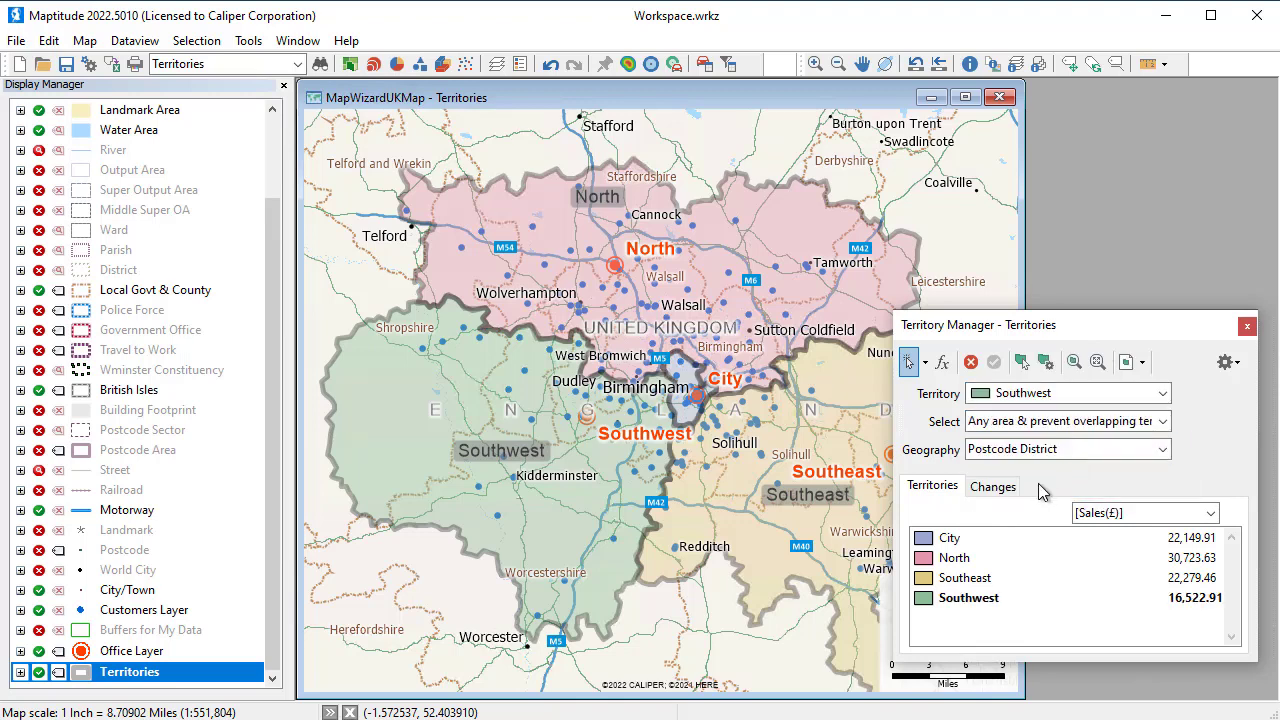
{"action": "left_click", "coordinate": [1000, 492]}
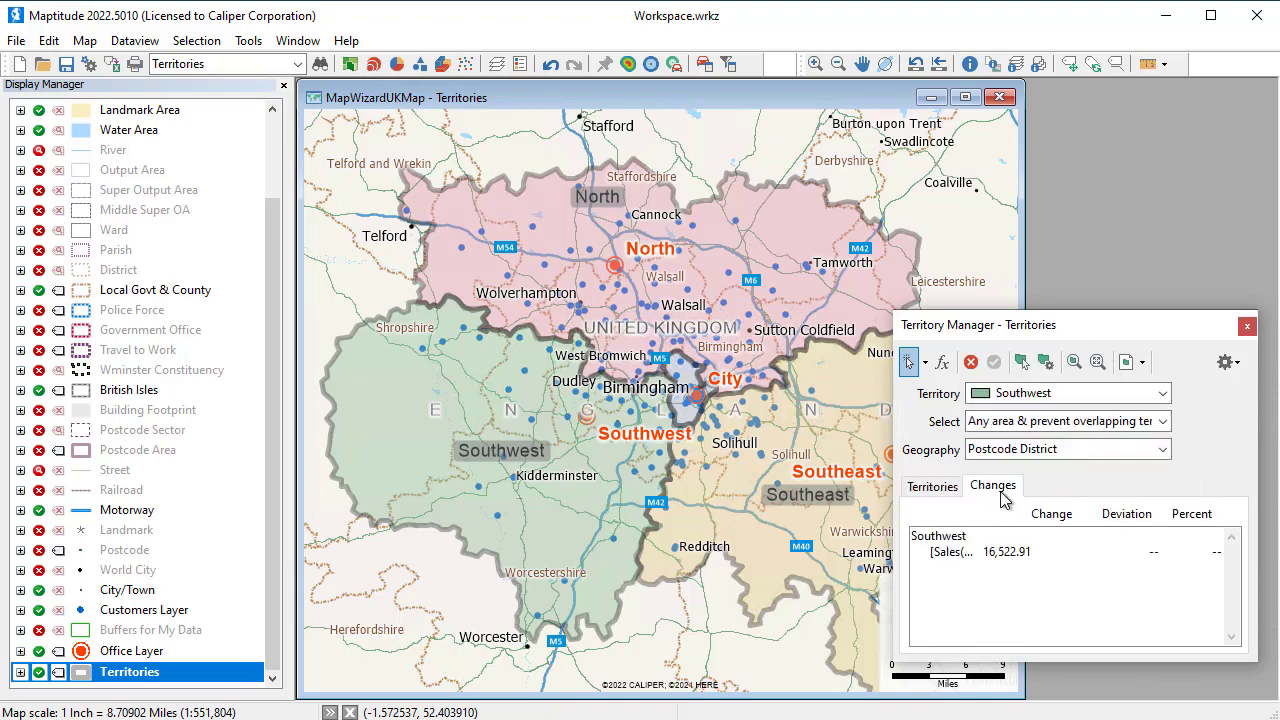
Reassign the North postcode districts from Wolverhampton to West Bromwich to the Southwest territory, save the changes and show the territory totals
{"action": "left_click", "coordinate": [534, 320]}
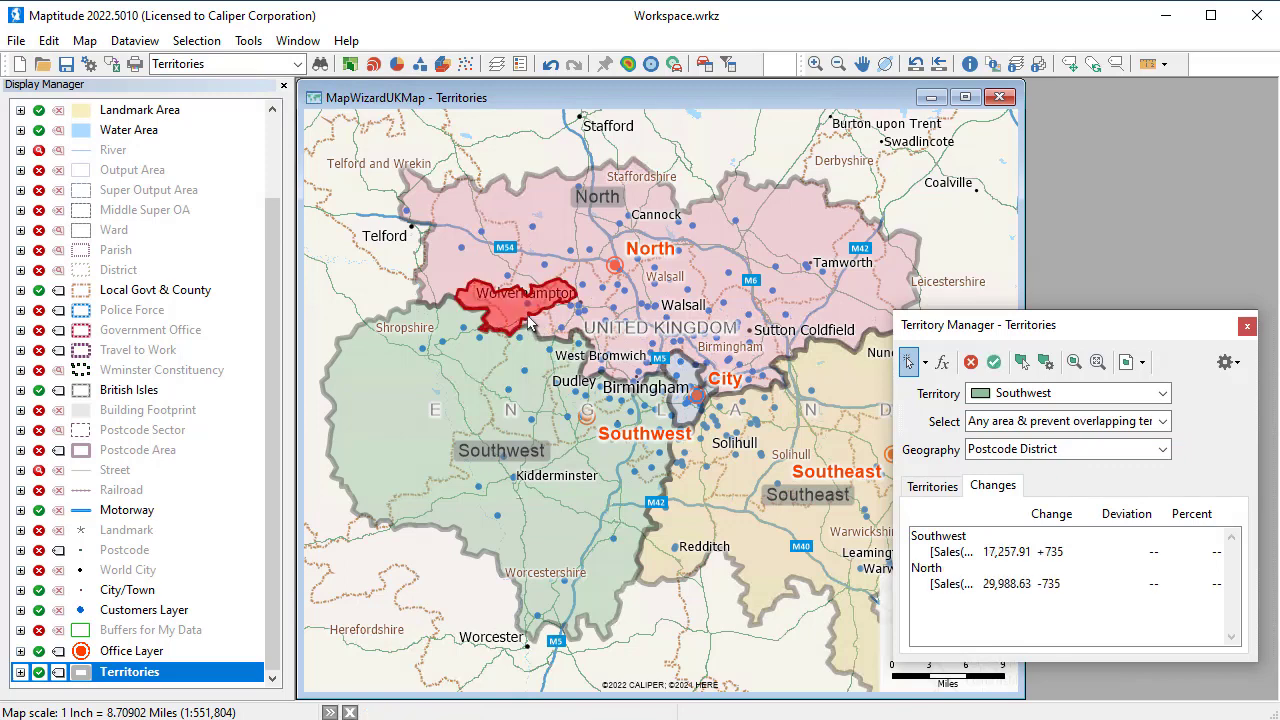
{"action": "left_click", "coordinate": [590, 328]}
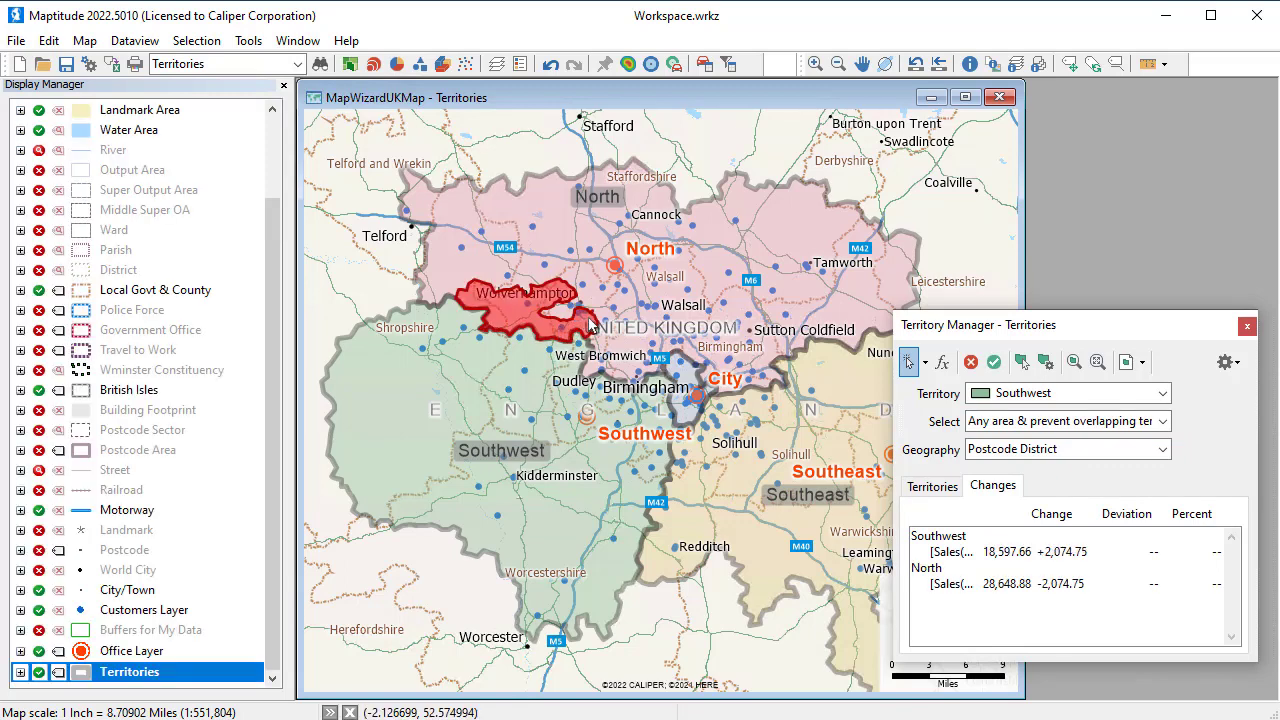
{"action": "left_click", "coordinate": [606, 345]}
{"action": "left_click", "coordinate": [612, 368]}
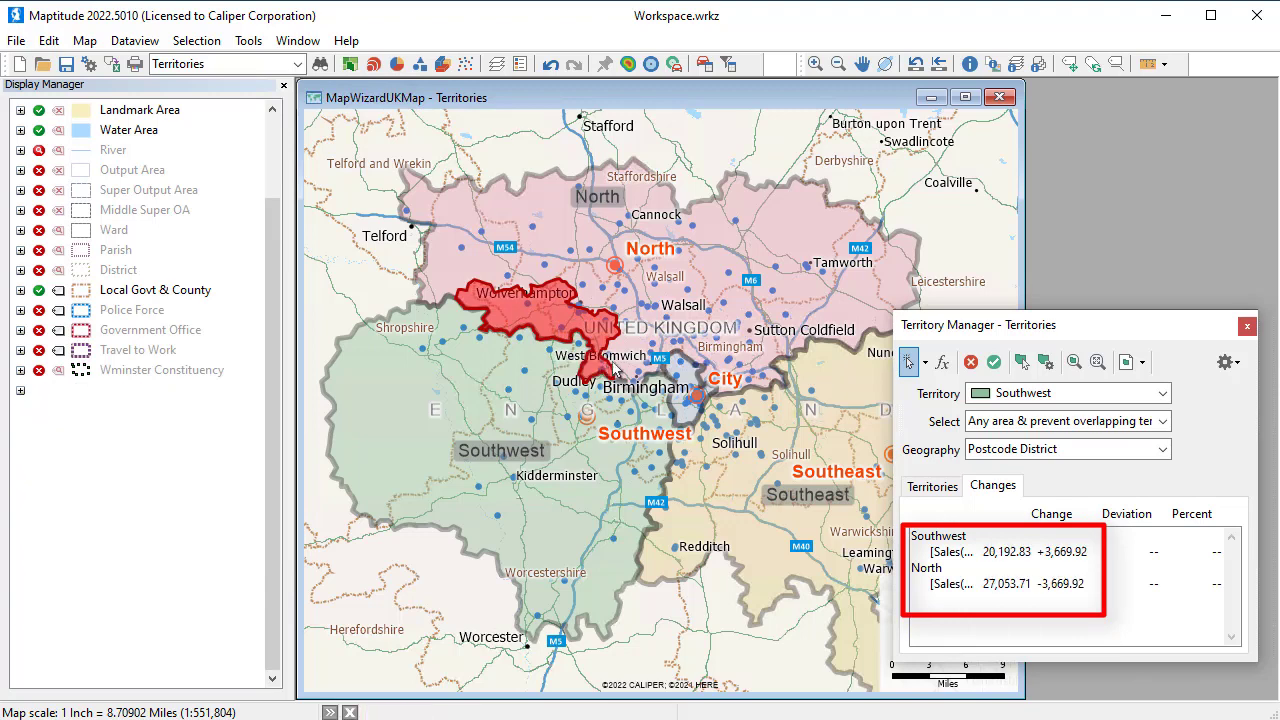
{"action": "left_click", "coordinate": [612, 355]}
{"action": "left_click", "coordinate": [628, 378]}
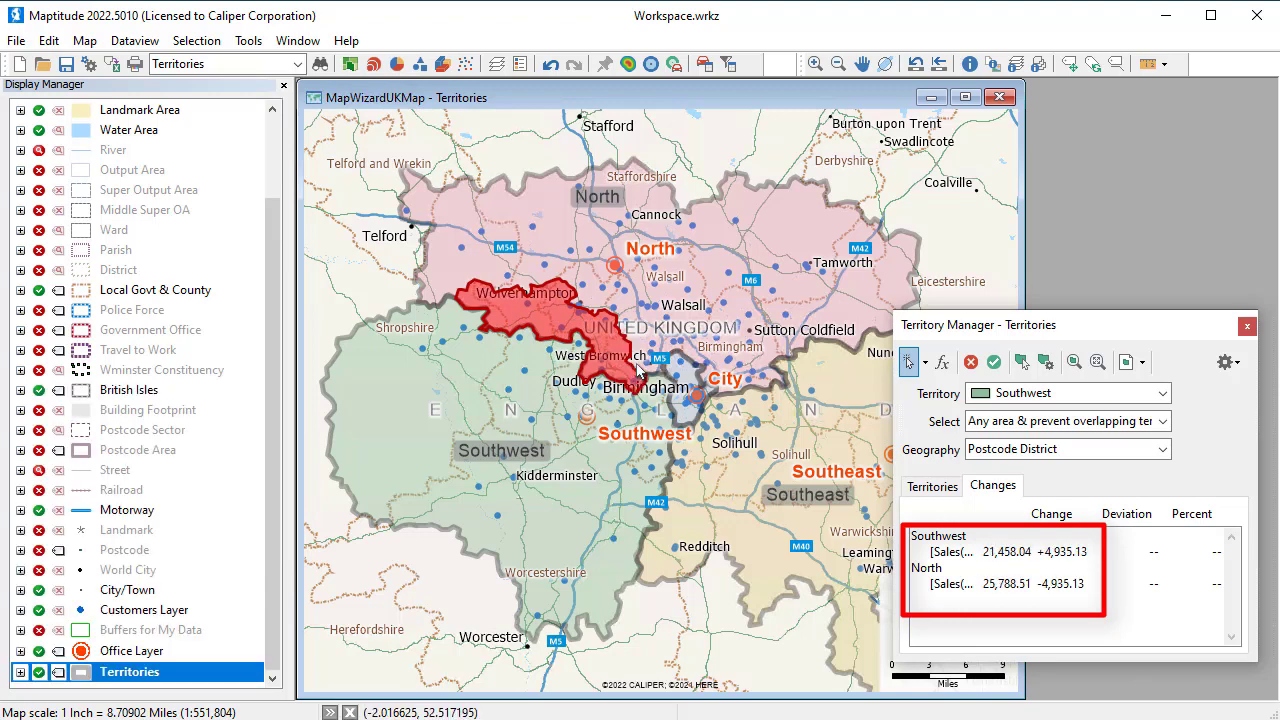
{"action": "left_click", "coordinate": [636, 362]}
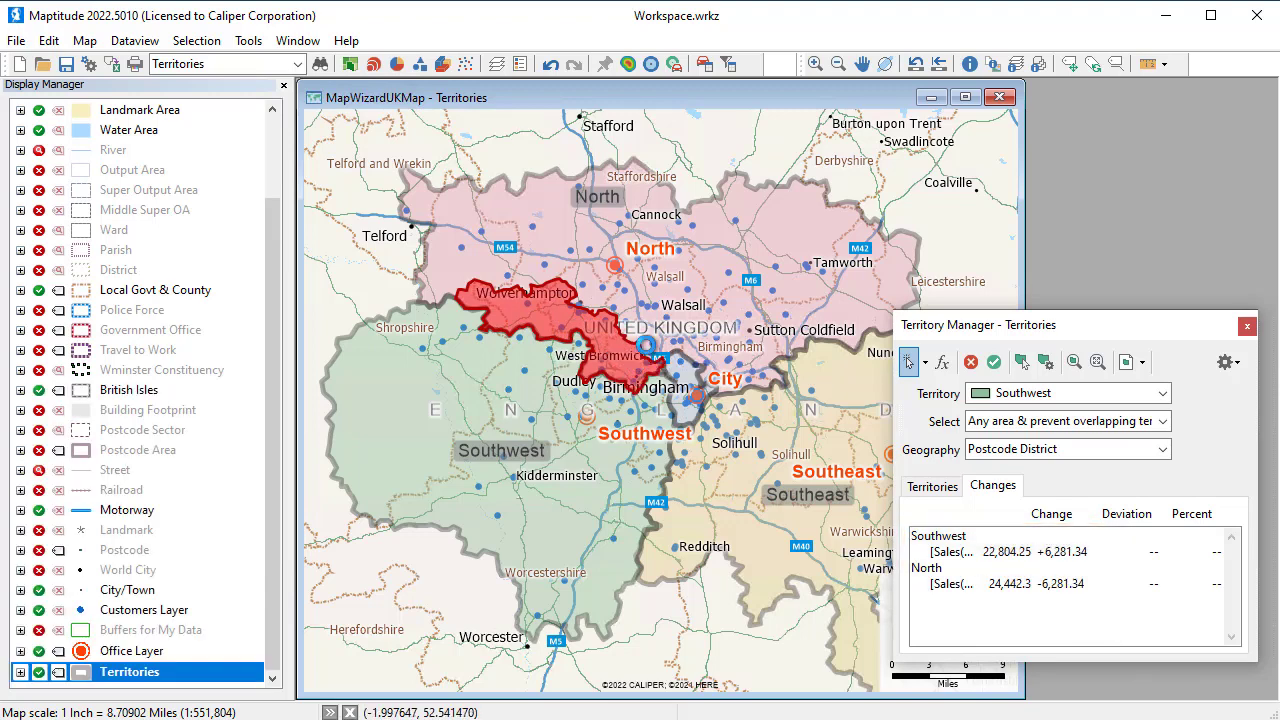
{"action": "left_click", "coordinate": [648, 352]}
{"action": "left_click", "coordinate": [993, 357]}
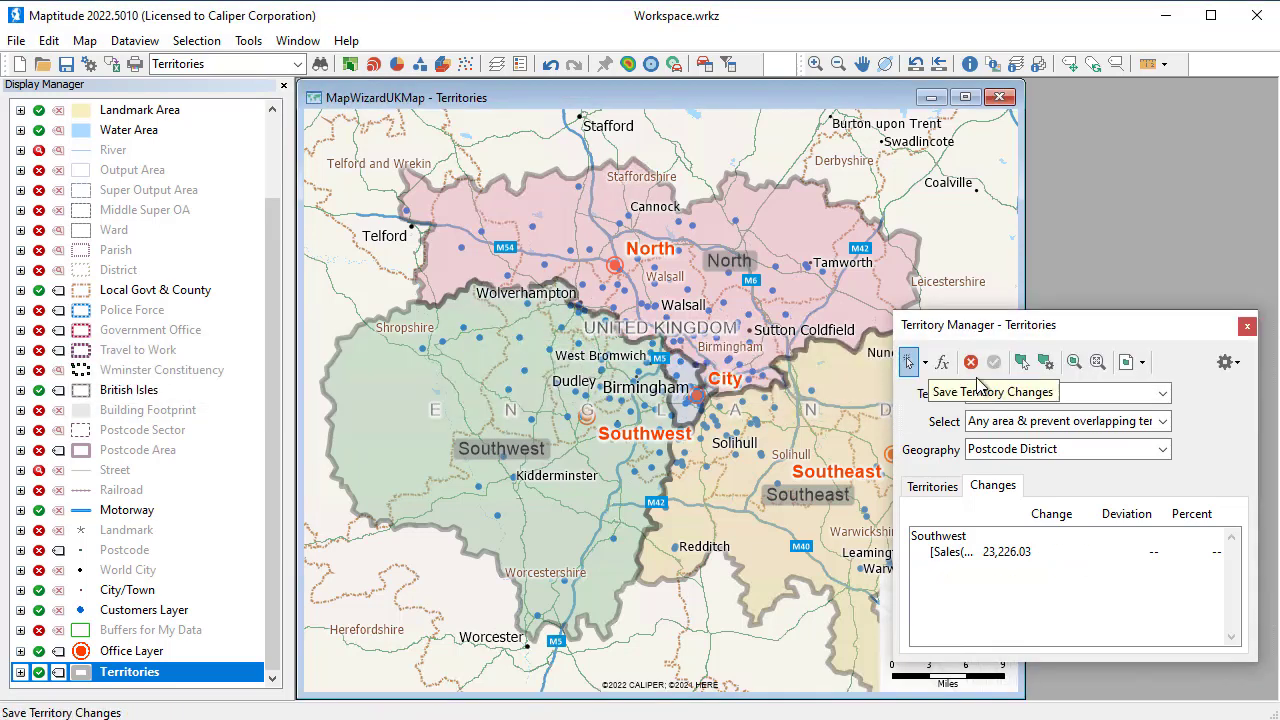
{"action": "left_click", "coordinate": [930, 485]}
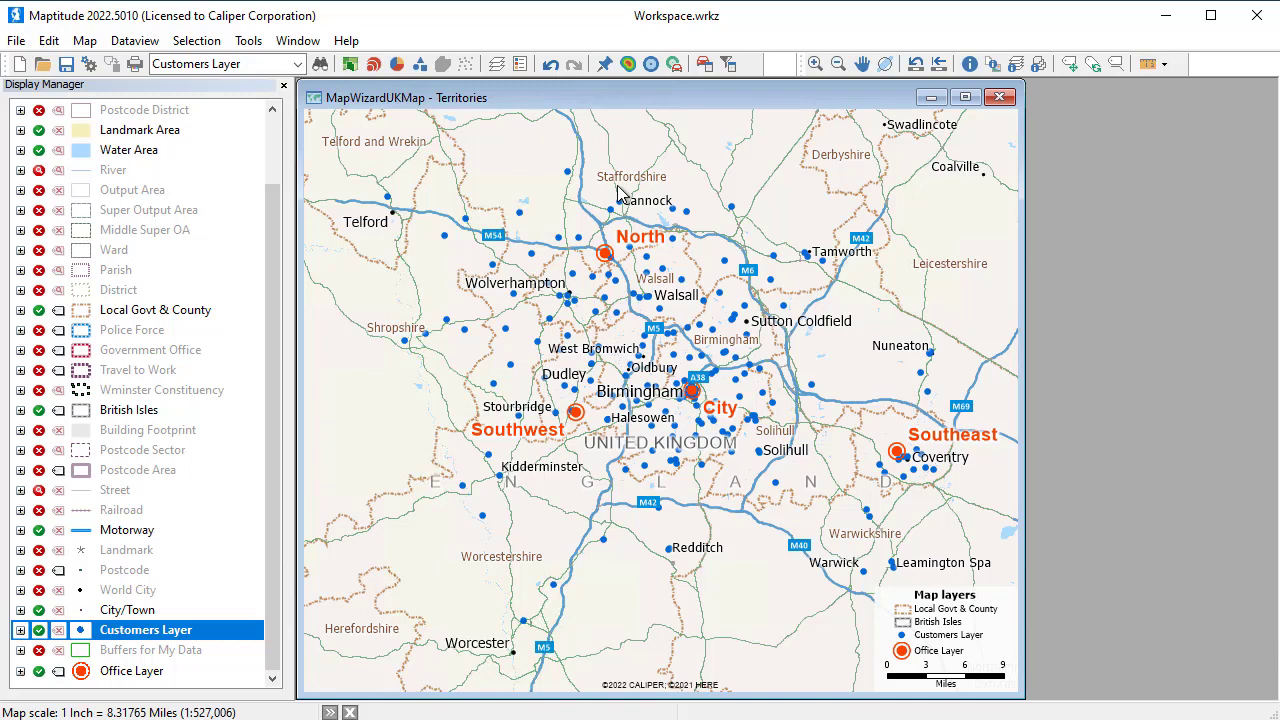
Set up a Facility Location analysis with Customers Layer clients, Office Layer candidates, no existing facilities and the fastest route method
{"action": "left_click", "coordinate": [250, 40]}
{"action": "mouse_move", "coordinate": [288, 68]}
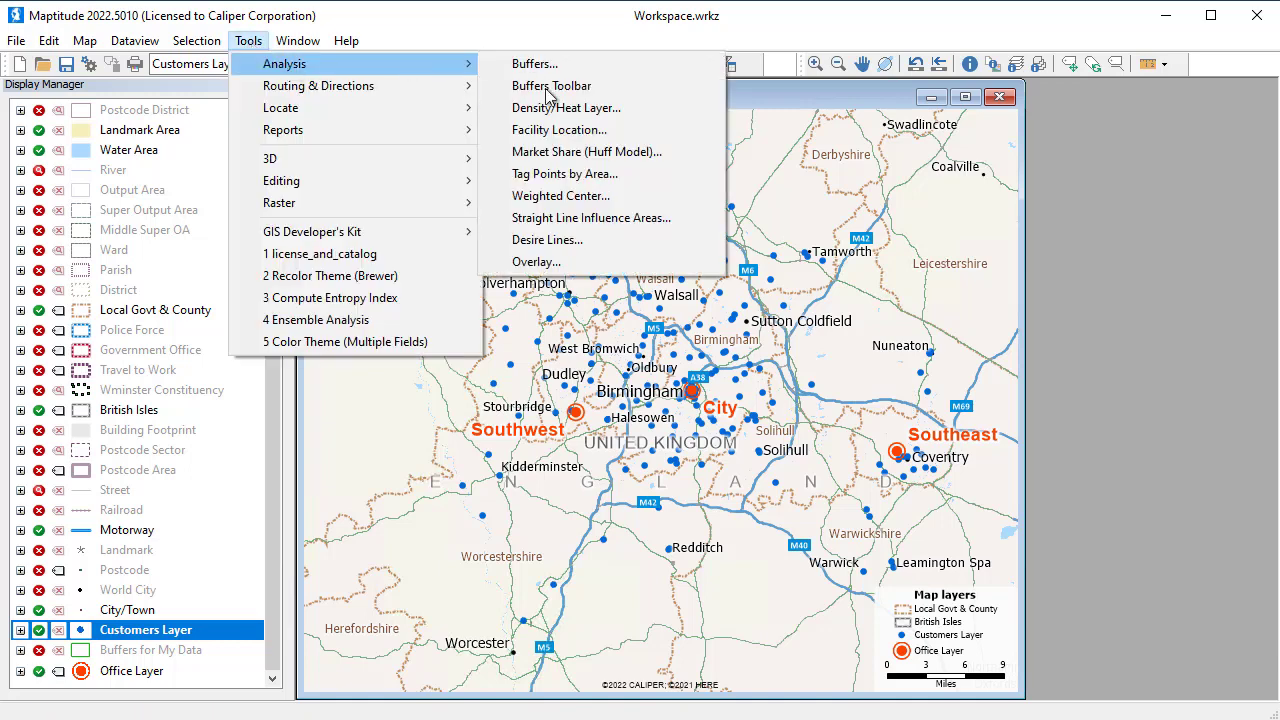
{"action": "left_click", "coordinate": [570, 132]}
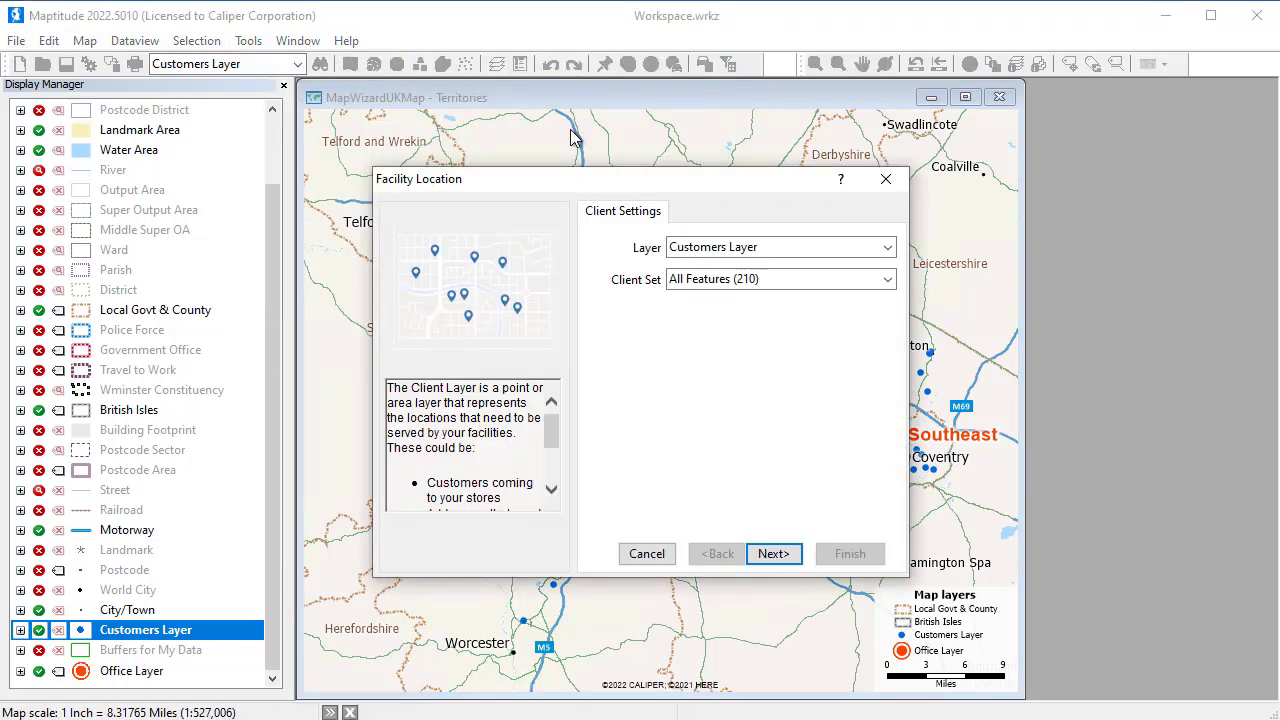
{"action": "left_click", "coordinate": [766, 555]}
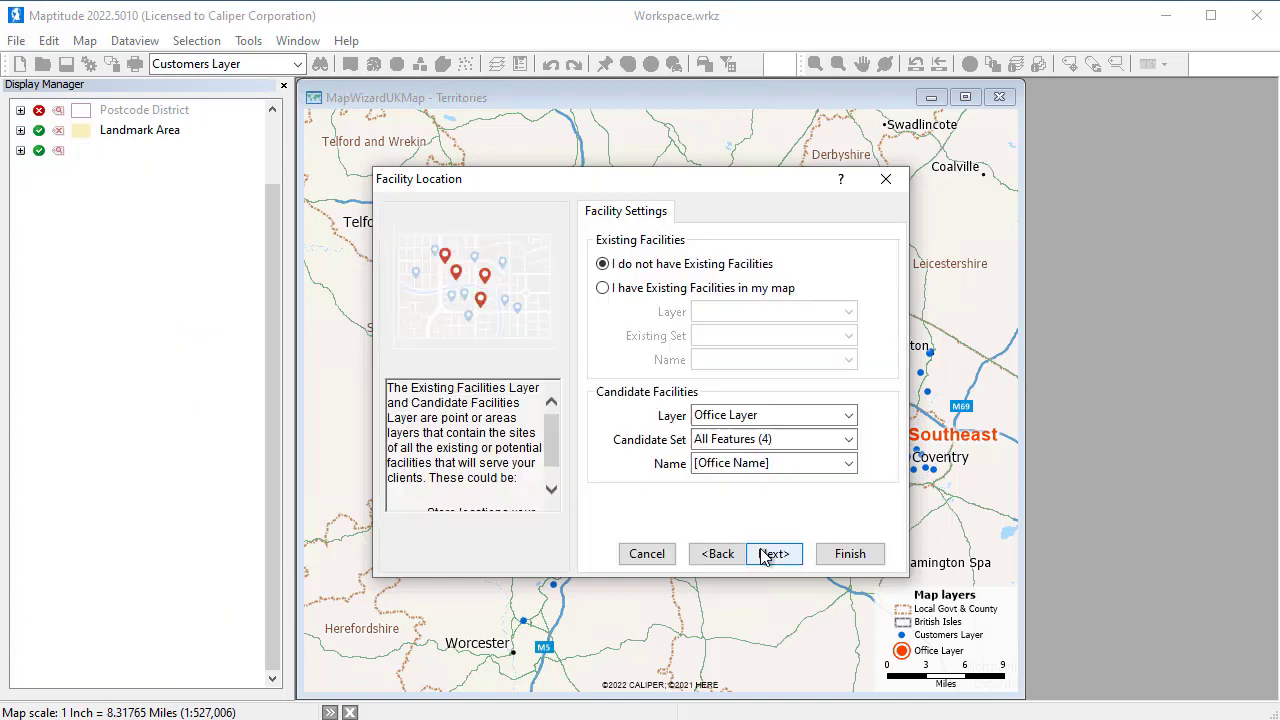
{"action": "left_click", "coordinate": [764, 556]}
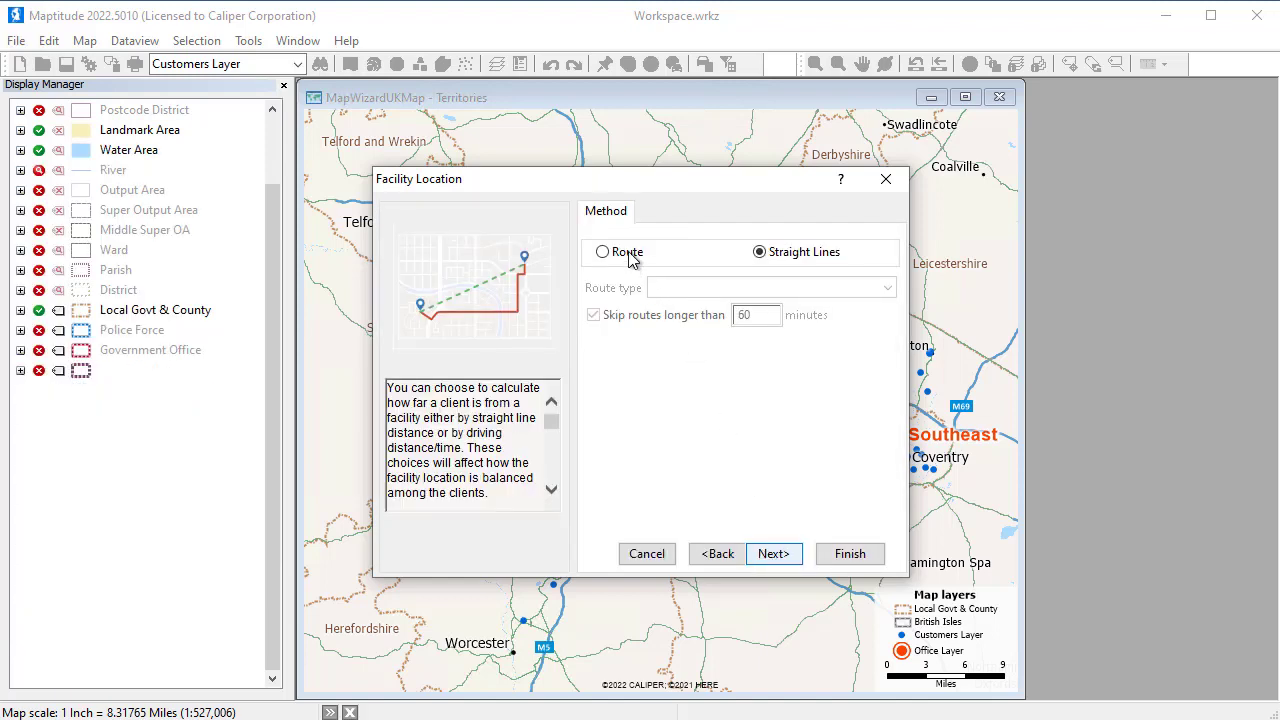
{"action": "left_click", "coordinate": [622, 255]}
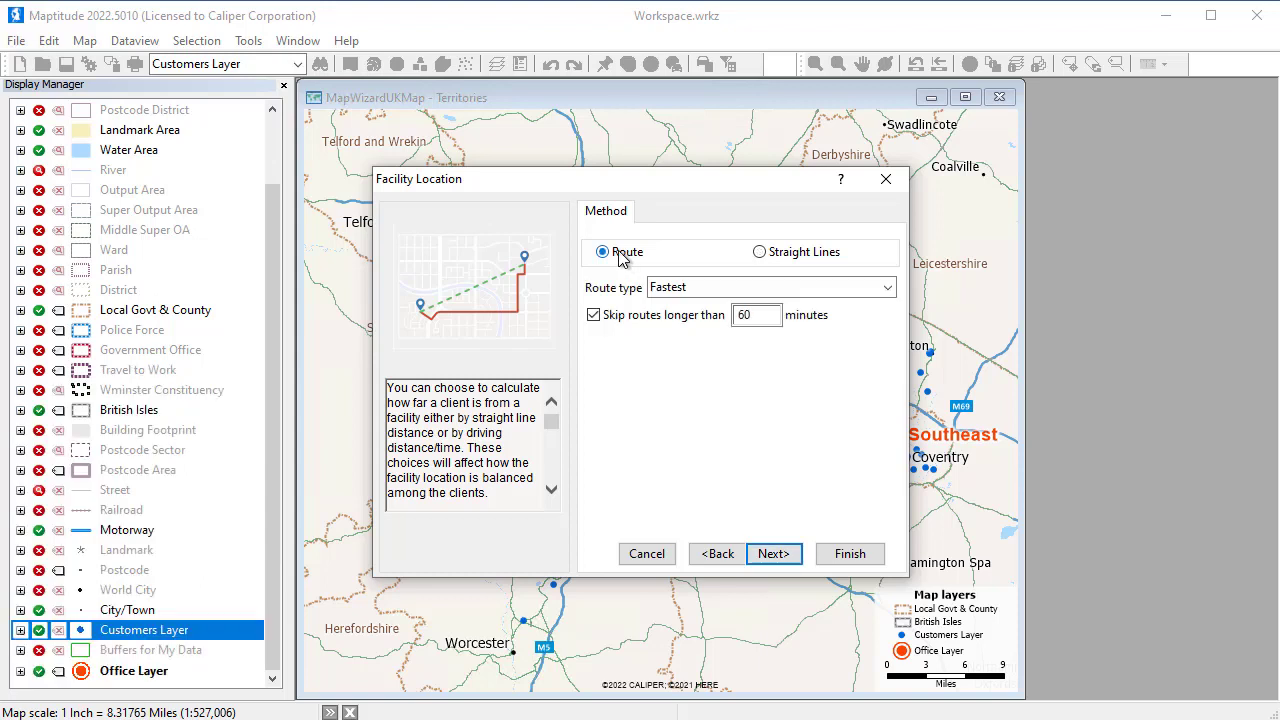
{"action": "left_click", "coordinate": [776, 556]}
Request 3 new facilities with the best overall service, weighted by the Sales(£) field, and run the facility location analysis
{"action": "double_click", "coordinate": [668, 264]}
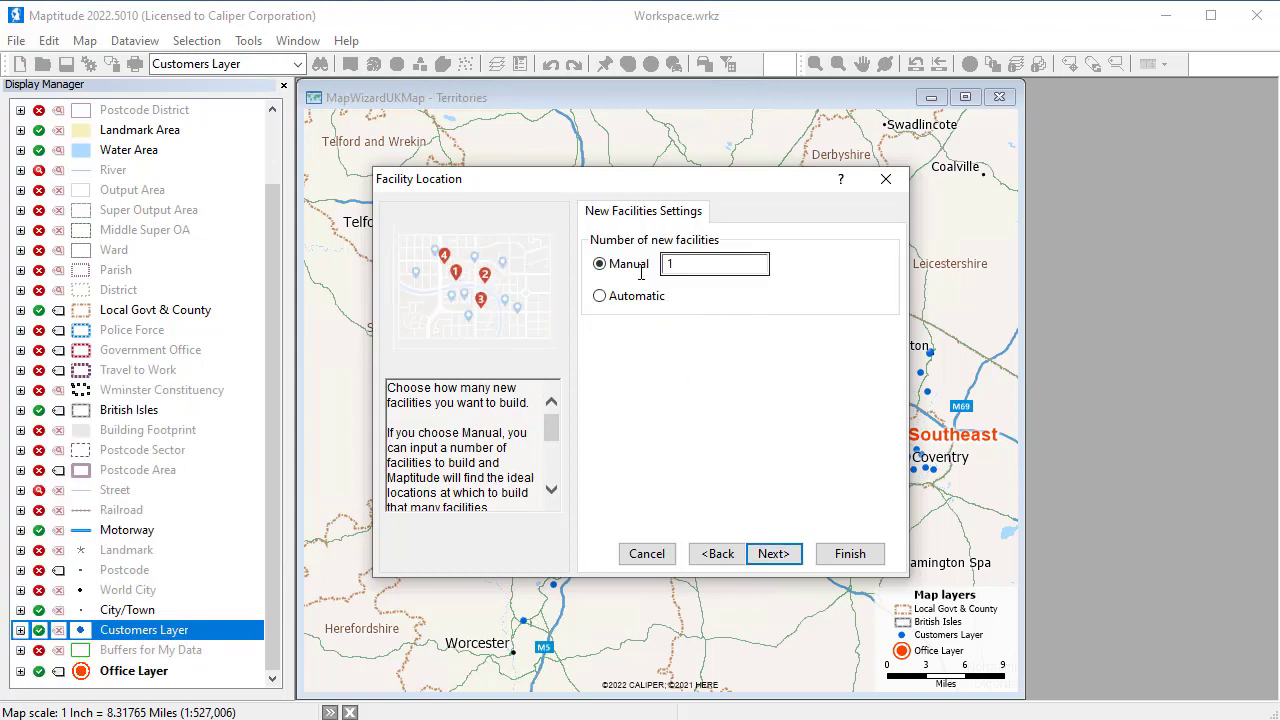
{"action": "type", "text": "3"}
{"action": "left_click", "coordinate": [781, 560]}
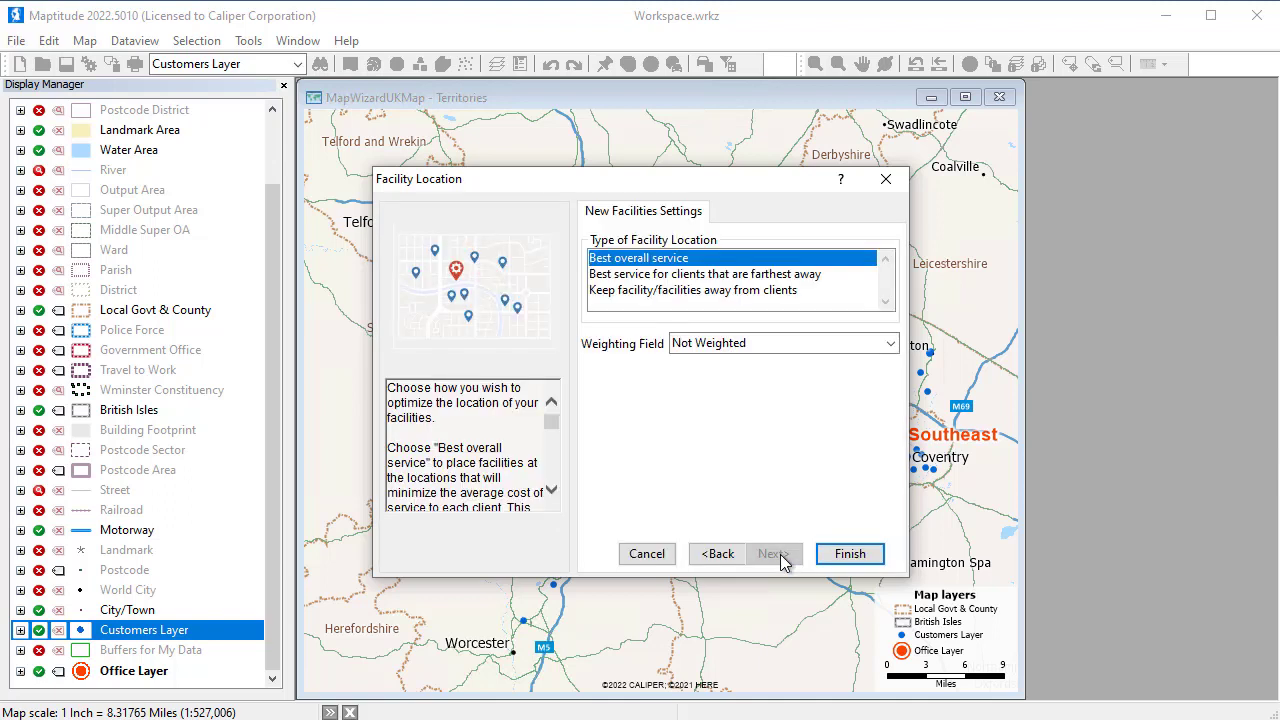
{"action": "left_click", "coordinate": [740, 343]}
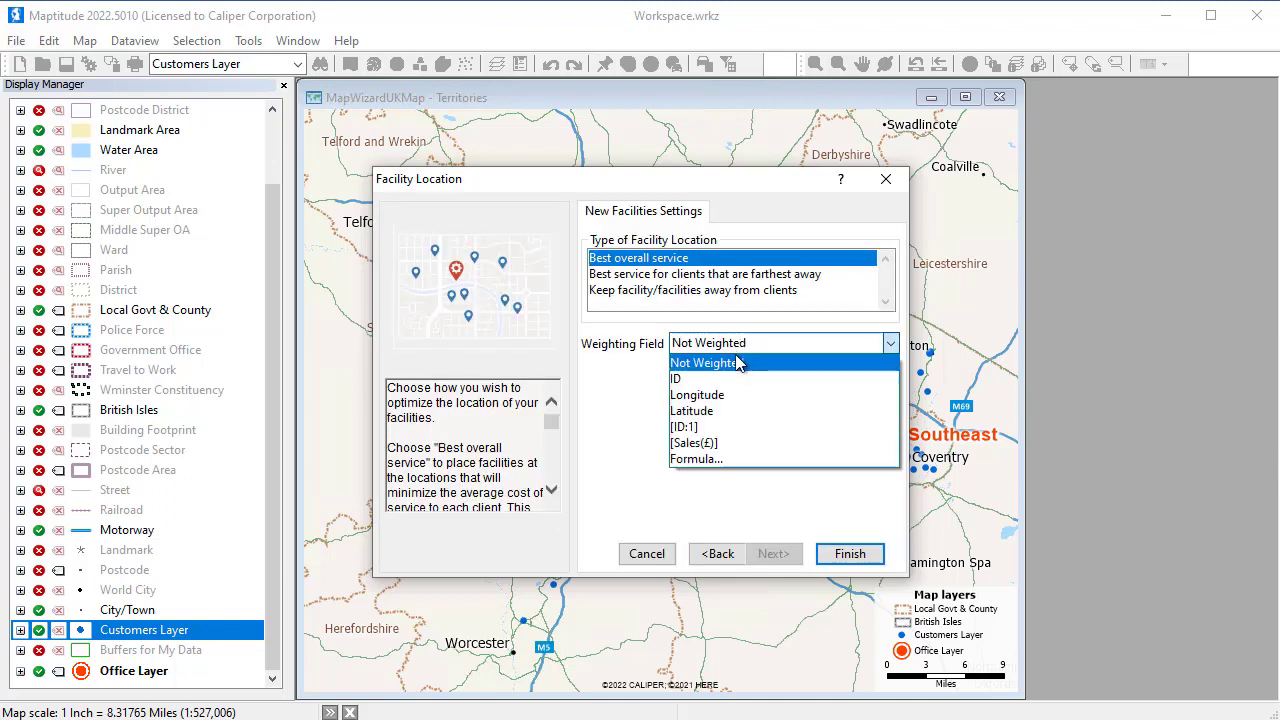
{"action": "left_click", "coordinate": [709, 443]}
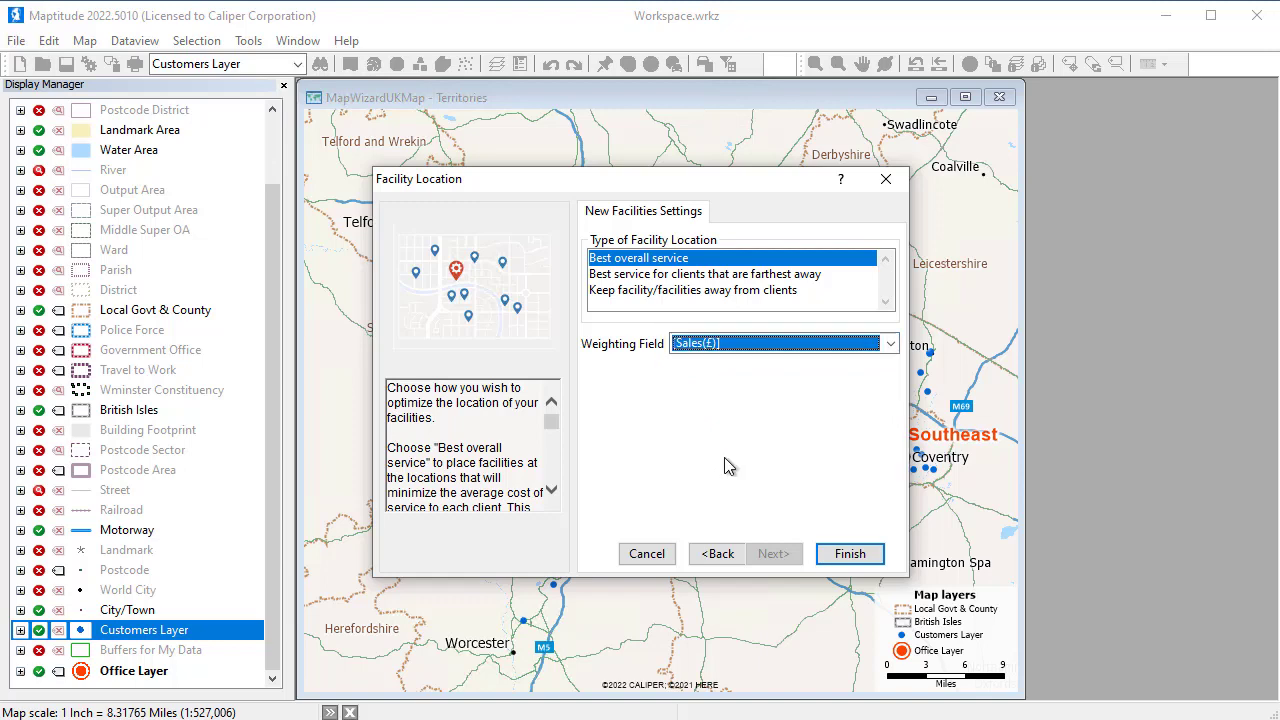
{"action": "left_click", "coordinate": [849, 556]}
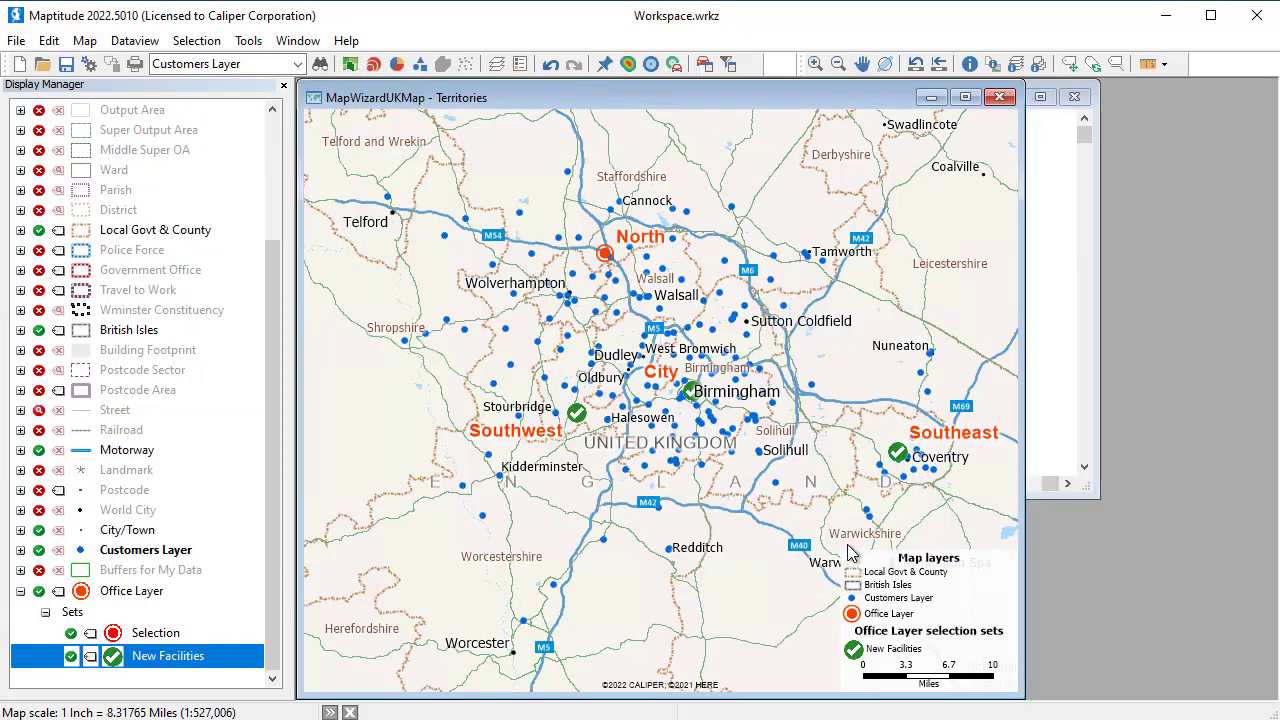